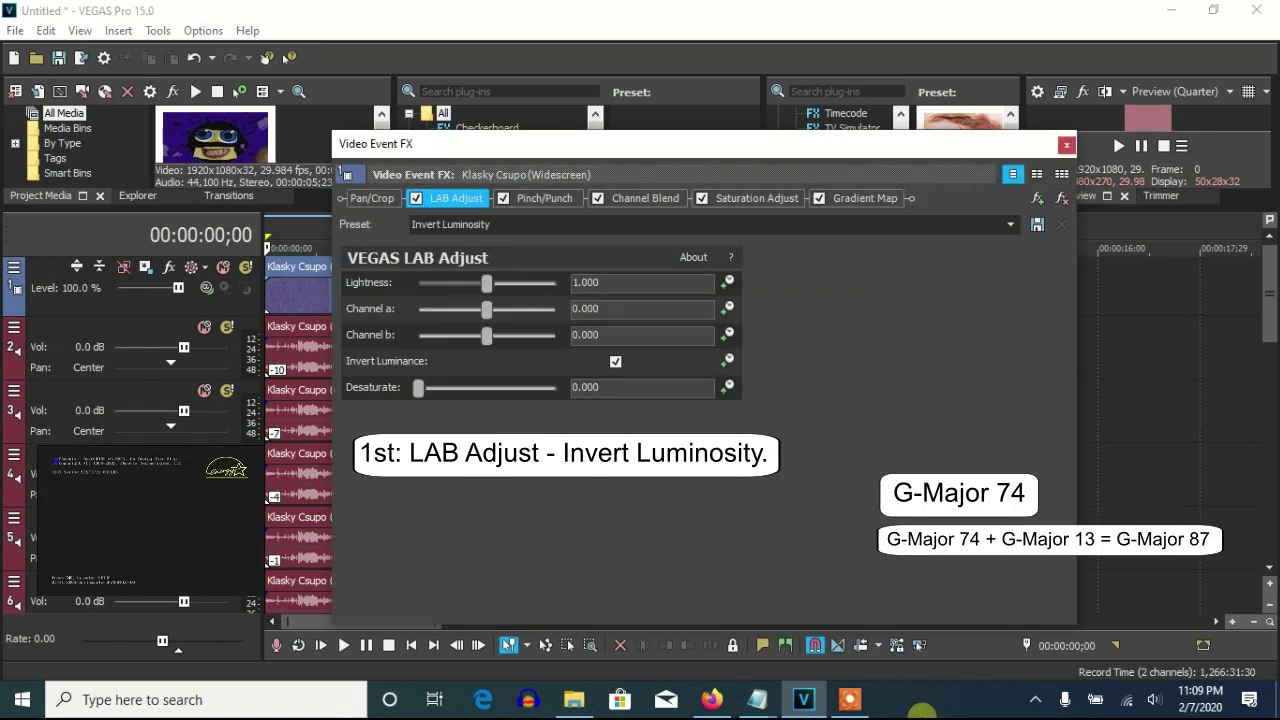
Review the Pinch/Punch, Channel Blend and Saturation Adjust settings in the Klasky Csupo clip's video effect chain
left_click(547, 197)
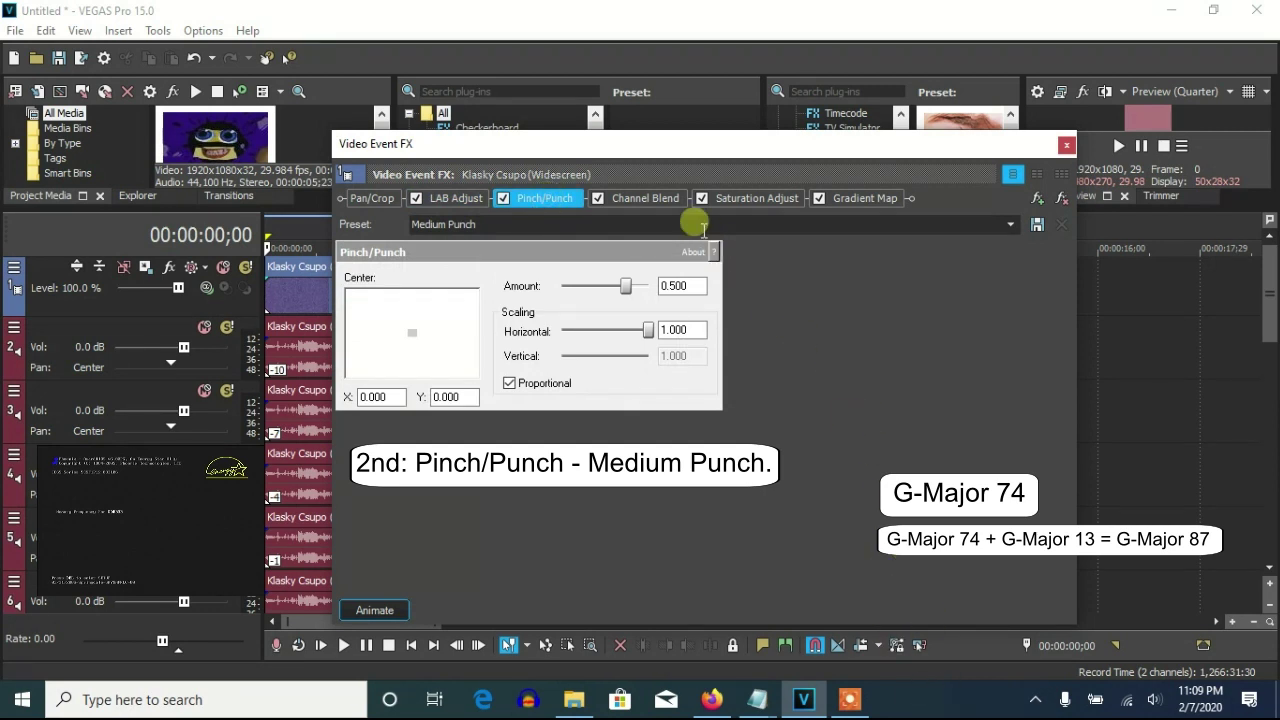
left_click(645, 198)
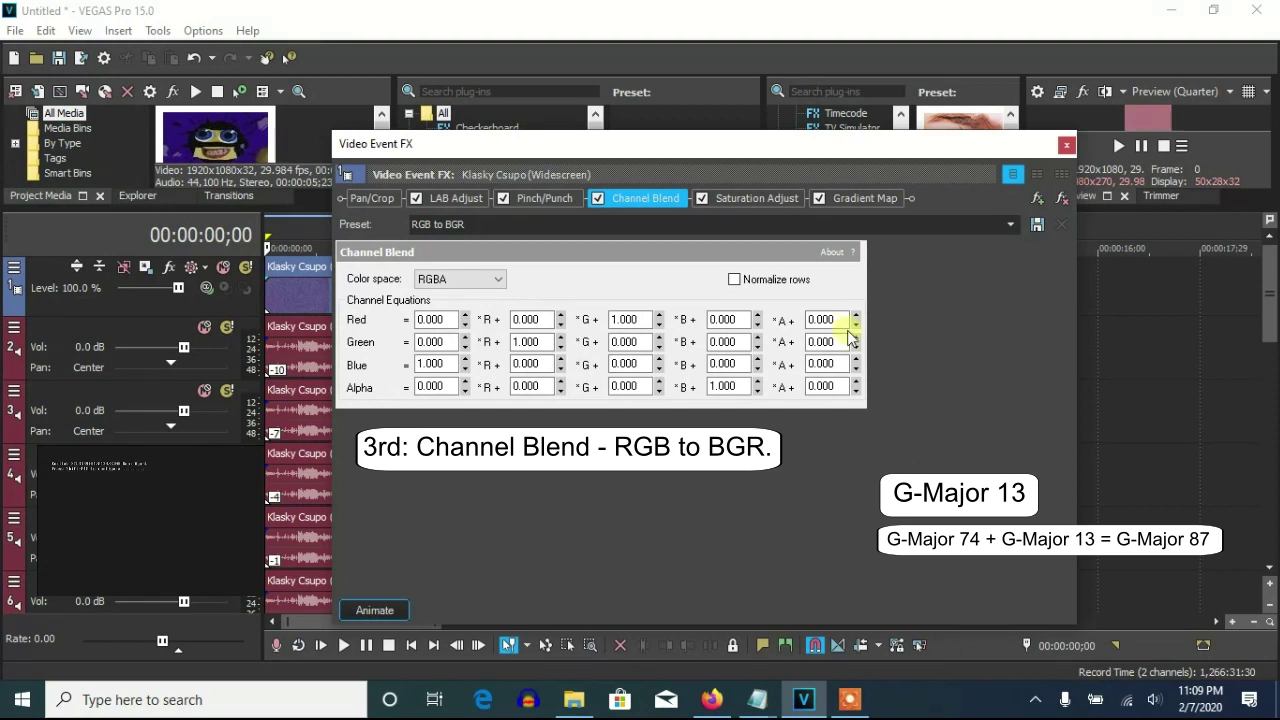
left_click(767, 199)
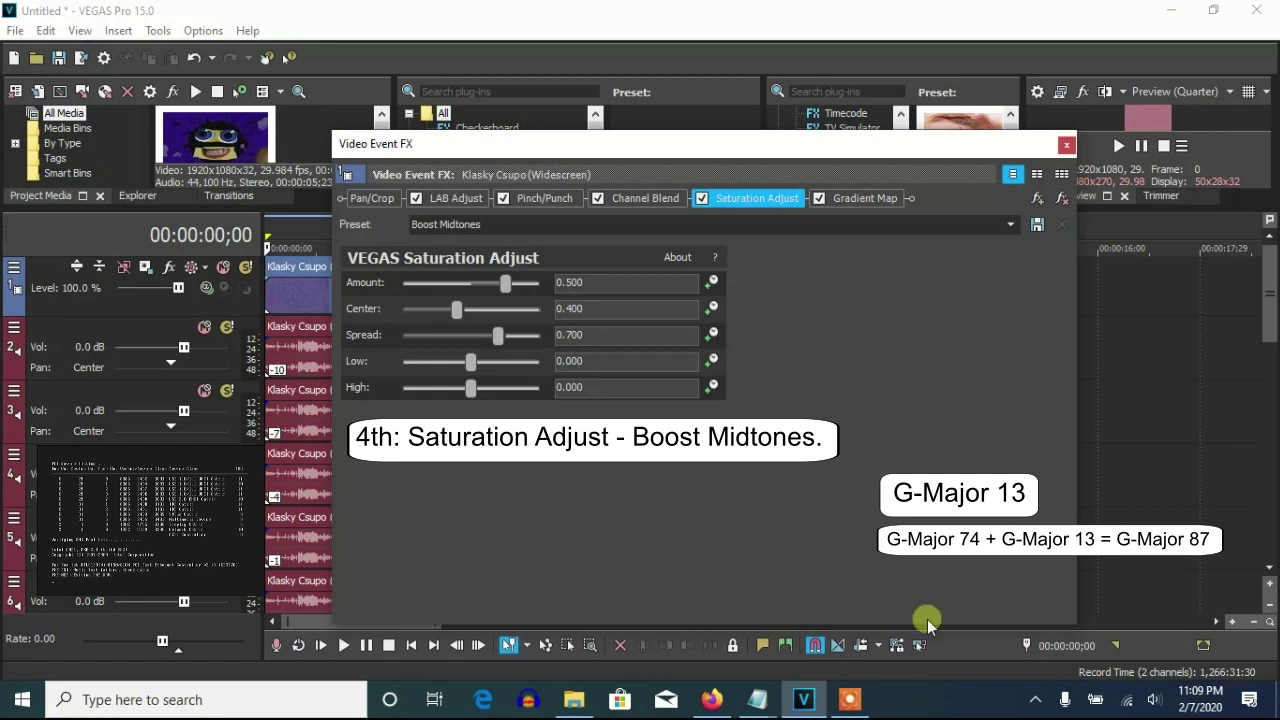
Examine the colour values of each Gradient Map point on the Klasky Csupo clip and close its video effects
left_click(862, 201)
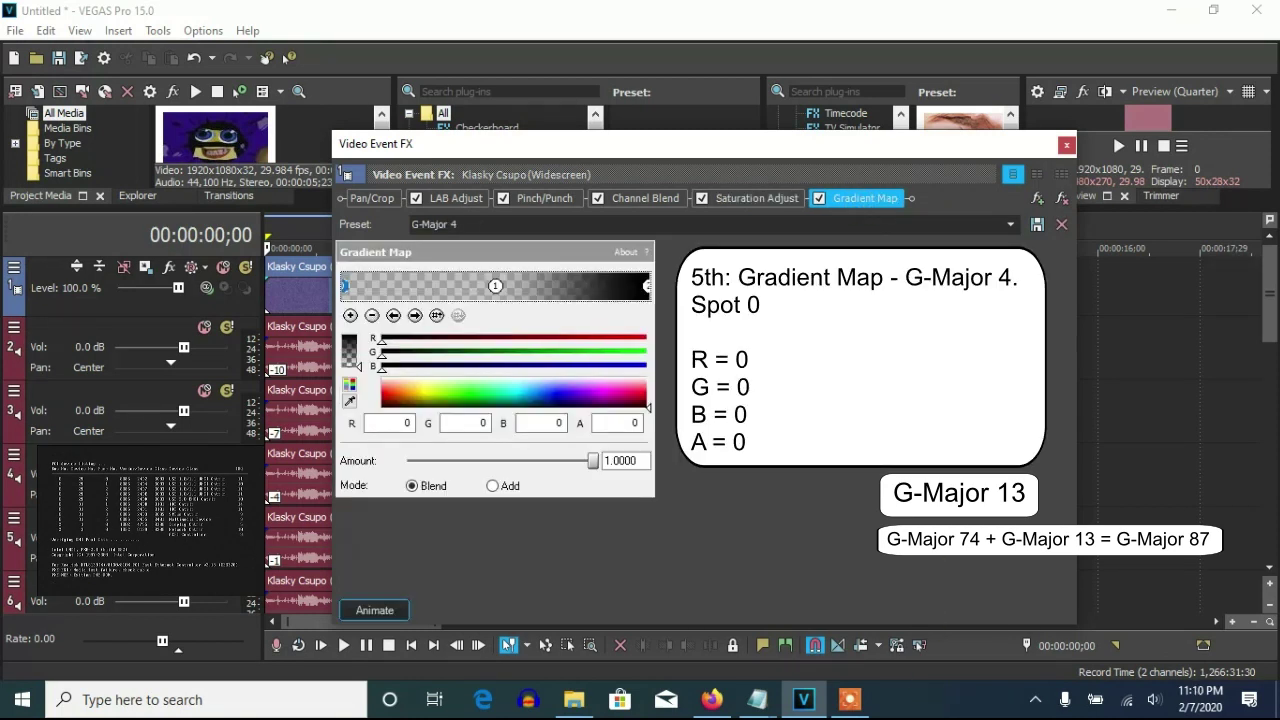
left_click(415, 315)
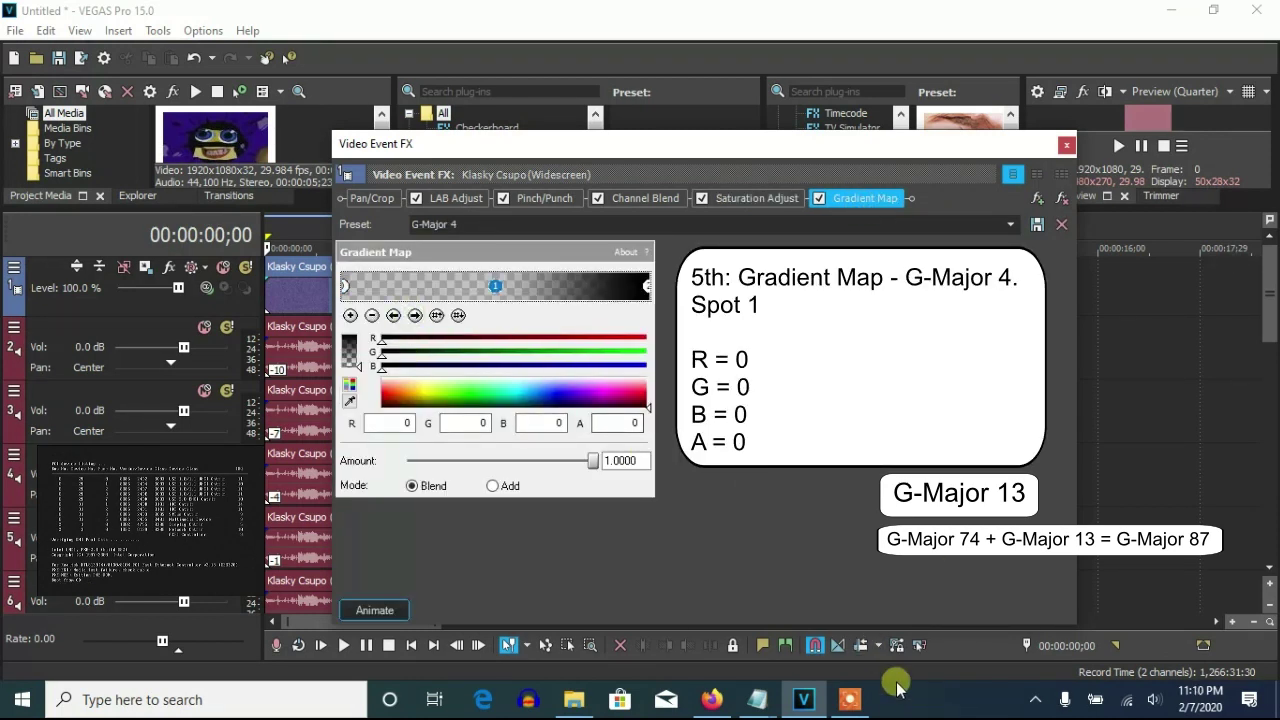
left_click(415, 315)
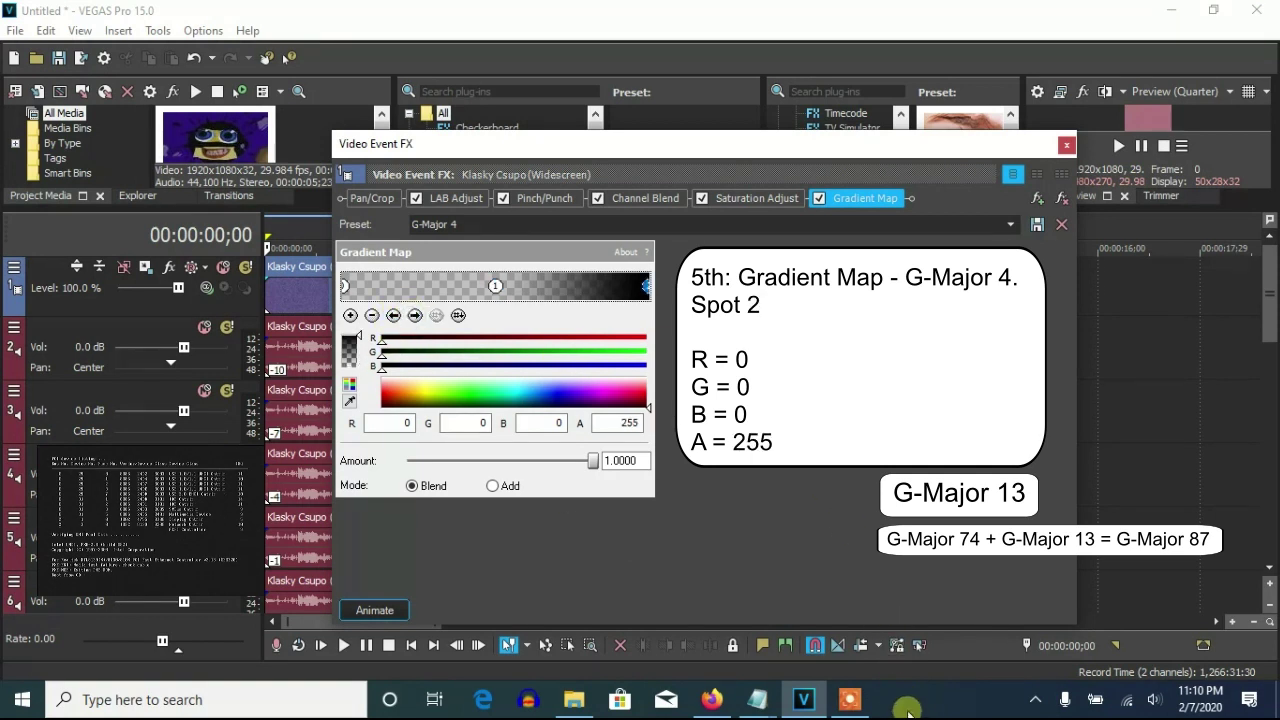
left_click(1066, 145)
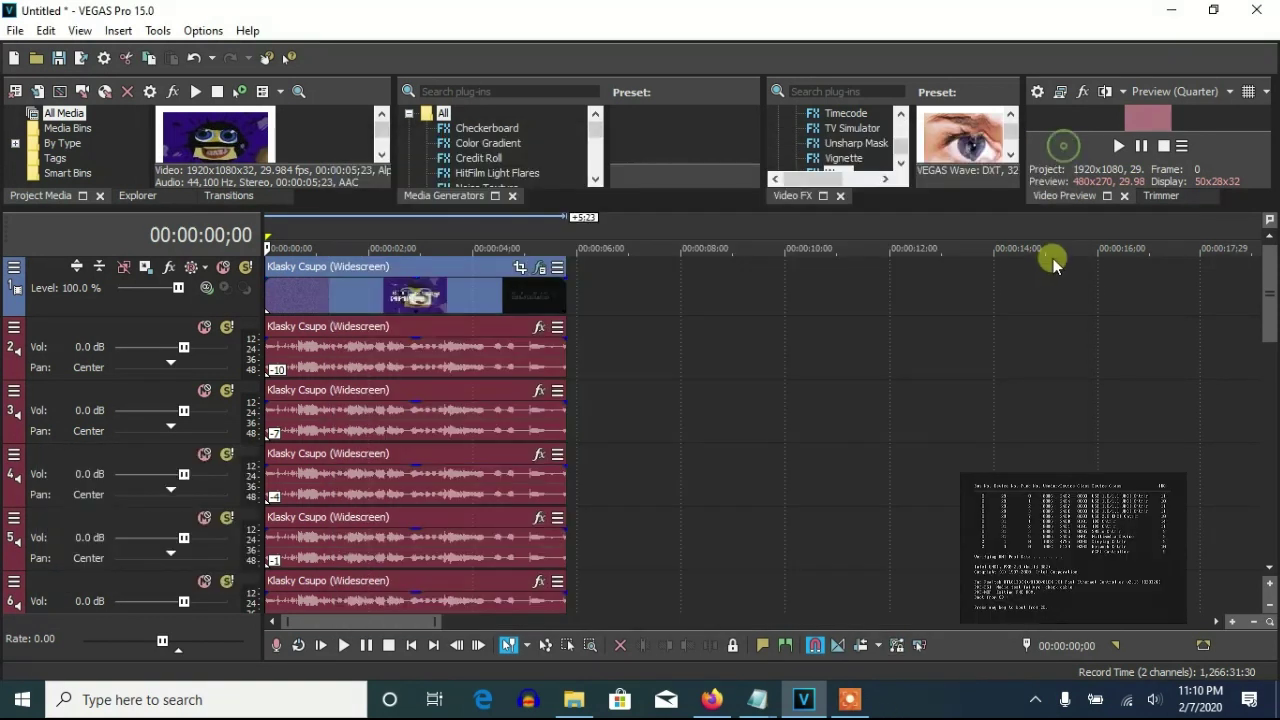
Check the time stretch and pitch shift properties of the audio events on tracks 2 and 3
right_click(508, 354)
left_click(566, 674)
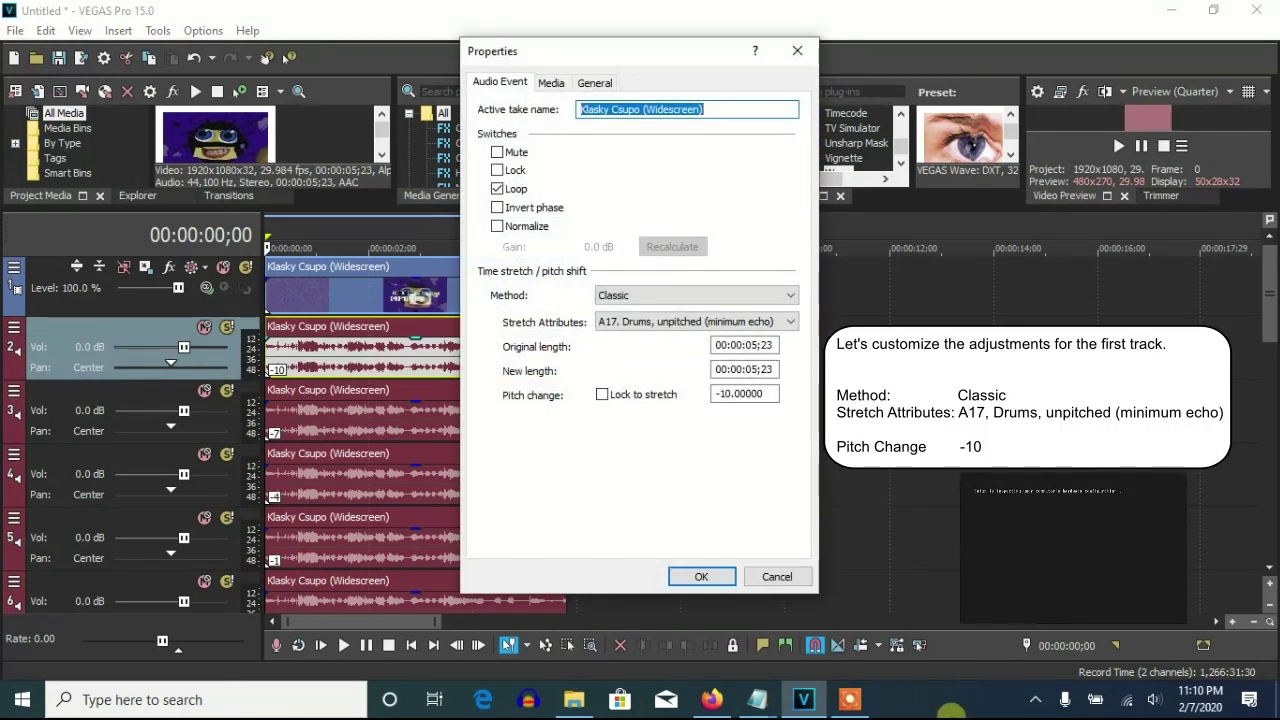
left_click(701, 577)
right_click(403, 446)
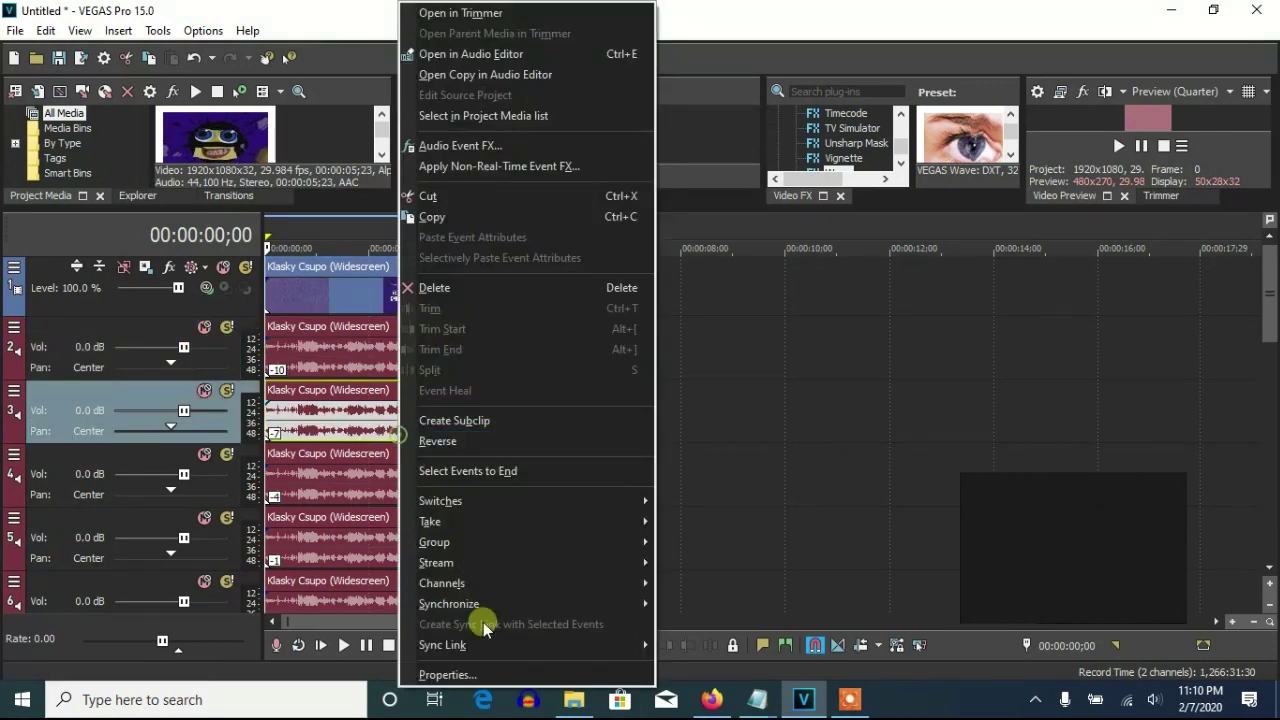
left_click(470, 672)
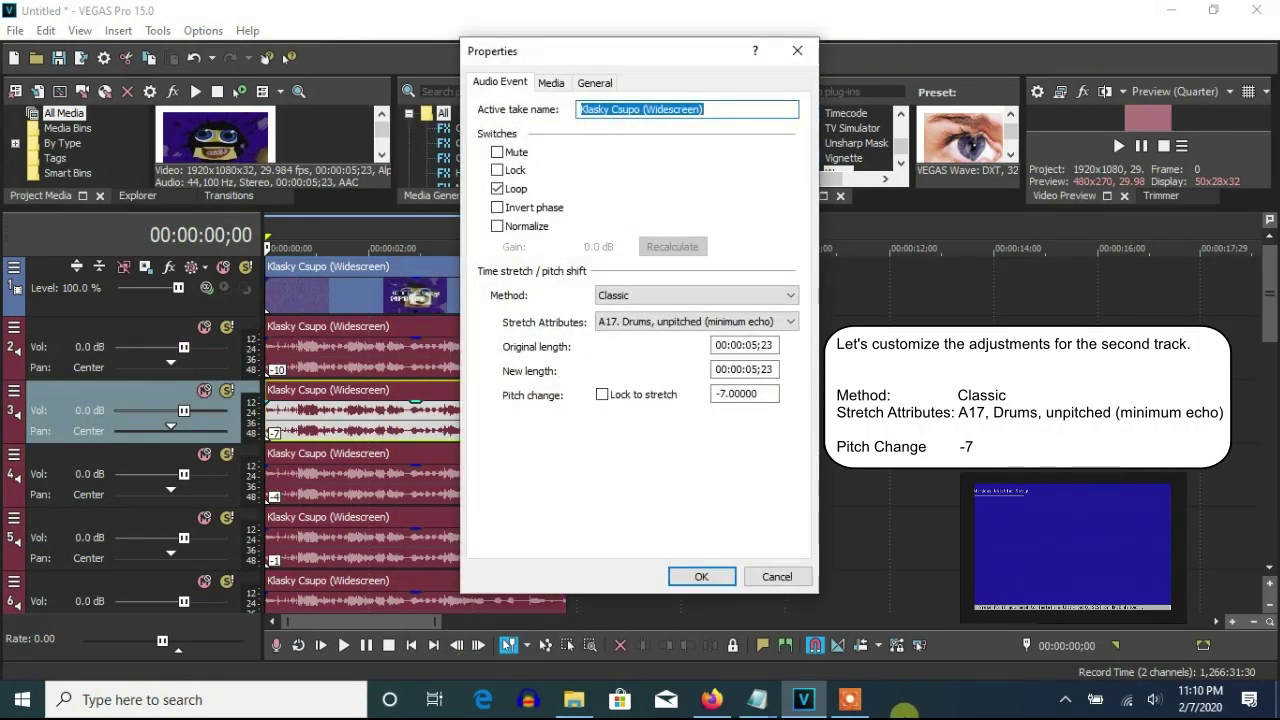
left_click(686, 577)
Check the time stretch and pitch shift properties of the audio events on tracks 4 and 5
right_click(380, 483)
left_click(467, 670)
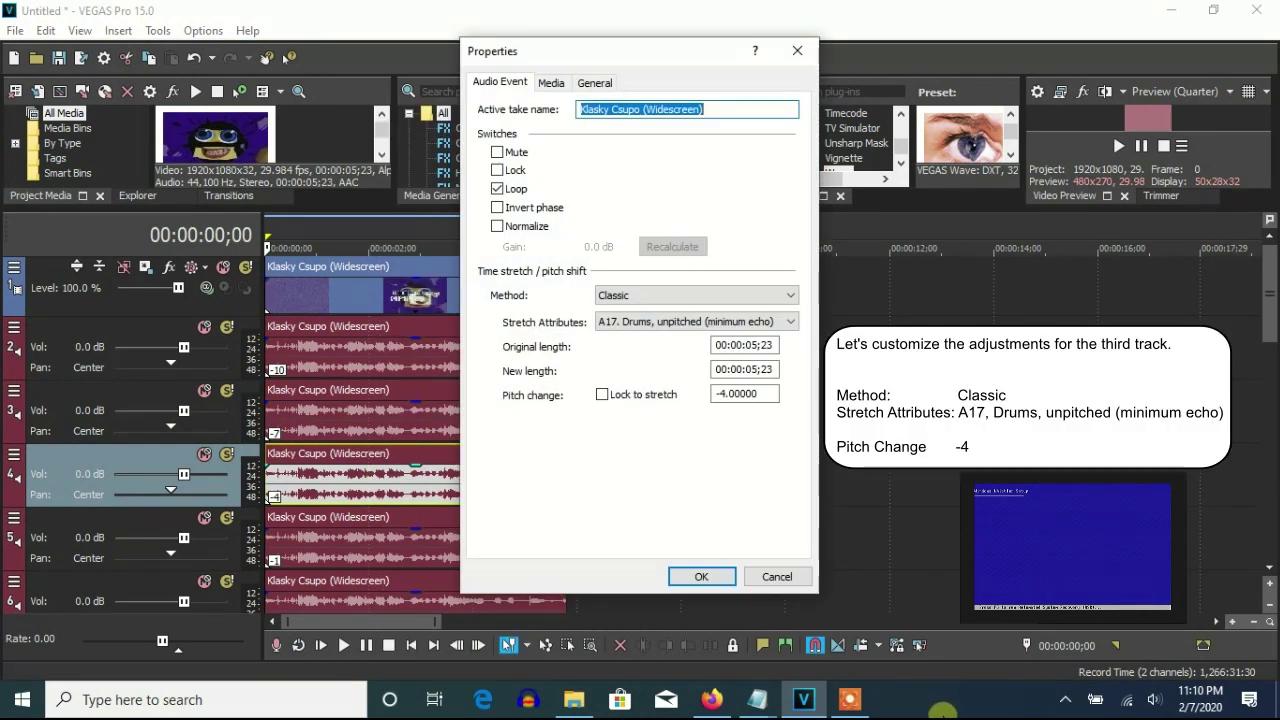
left_click(698, 575)
right_click(461, 540)
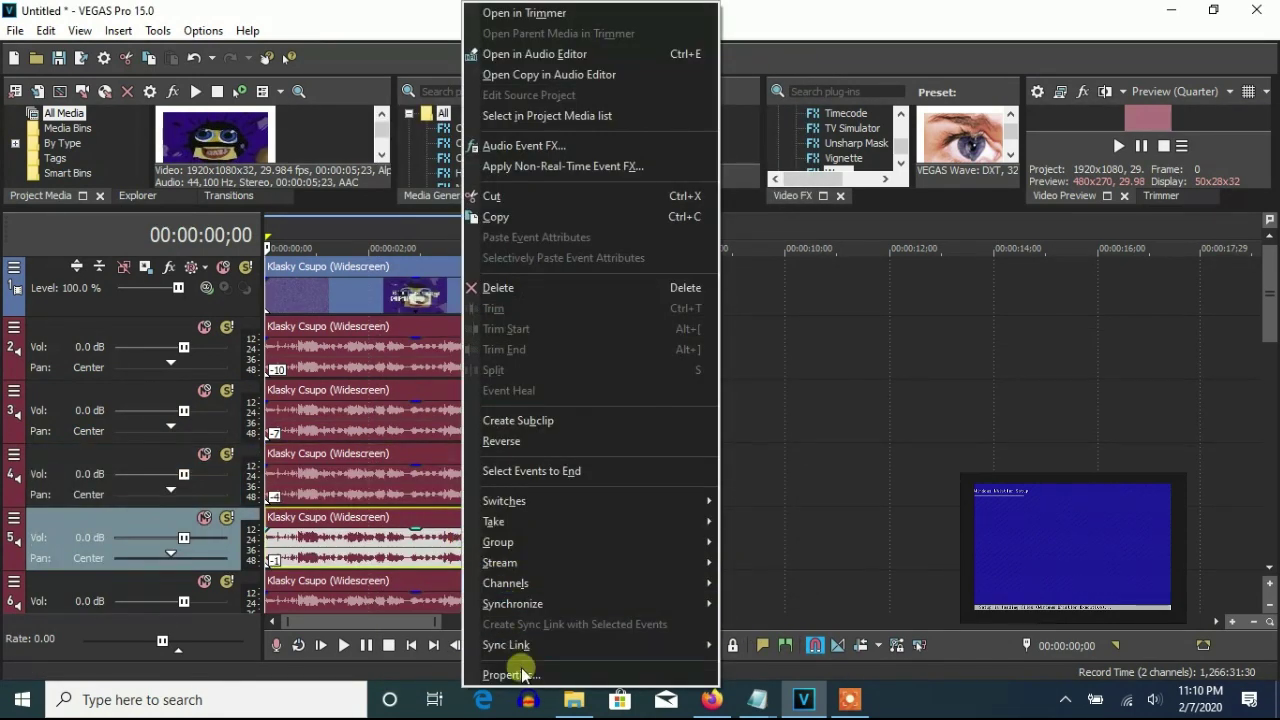
left_click(519, 669)
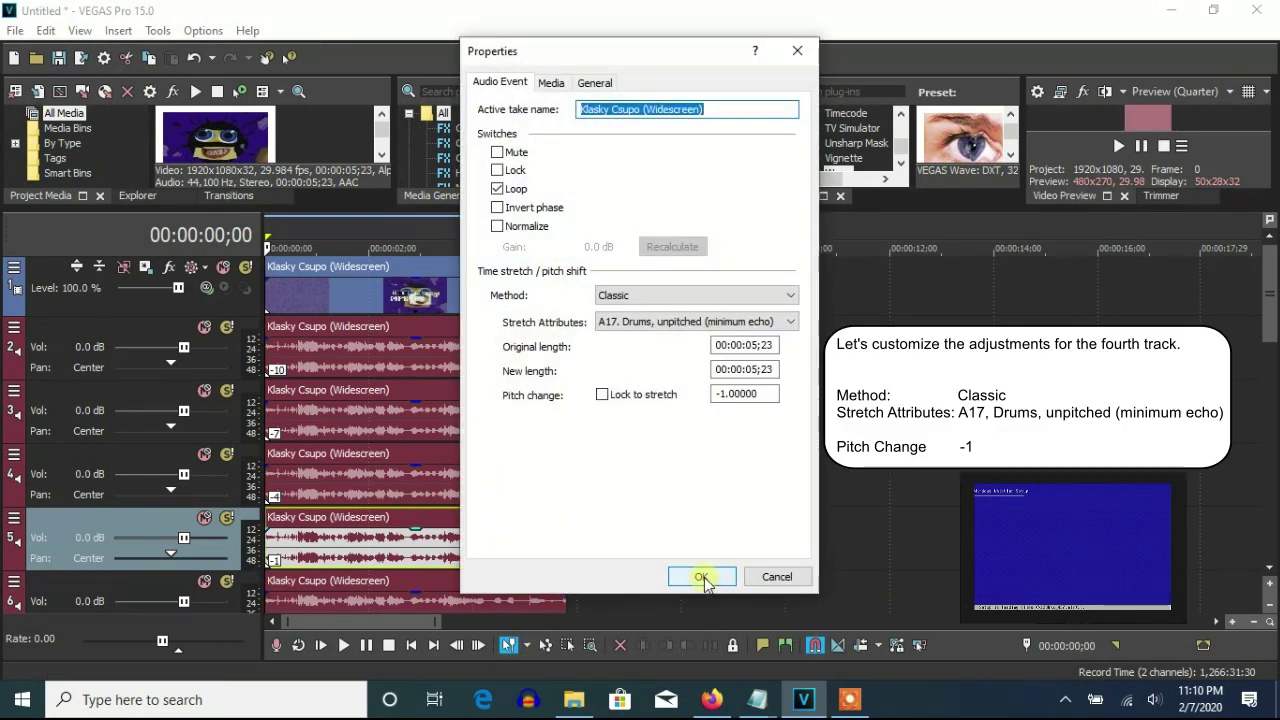
left_click(701, 577)
Check the time stretch and pitch shift properties of the audio events on tracks 6 and 7
right_click(508, 583)
left_click(563, 666)
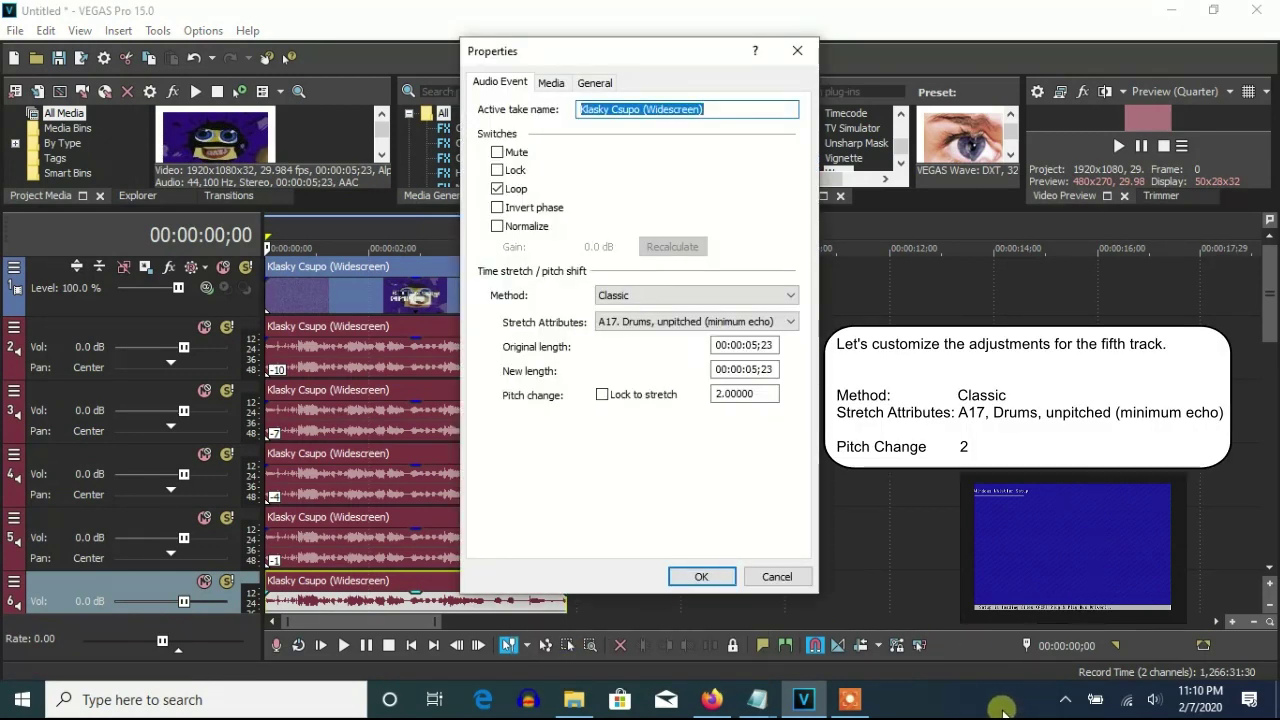
left_click(715, 583)
scroll(1266, 340, "down", 5)
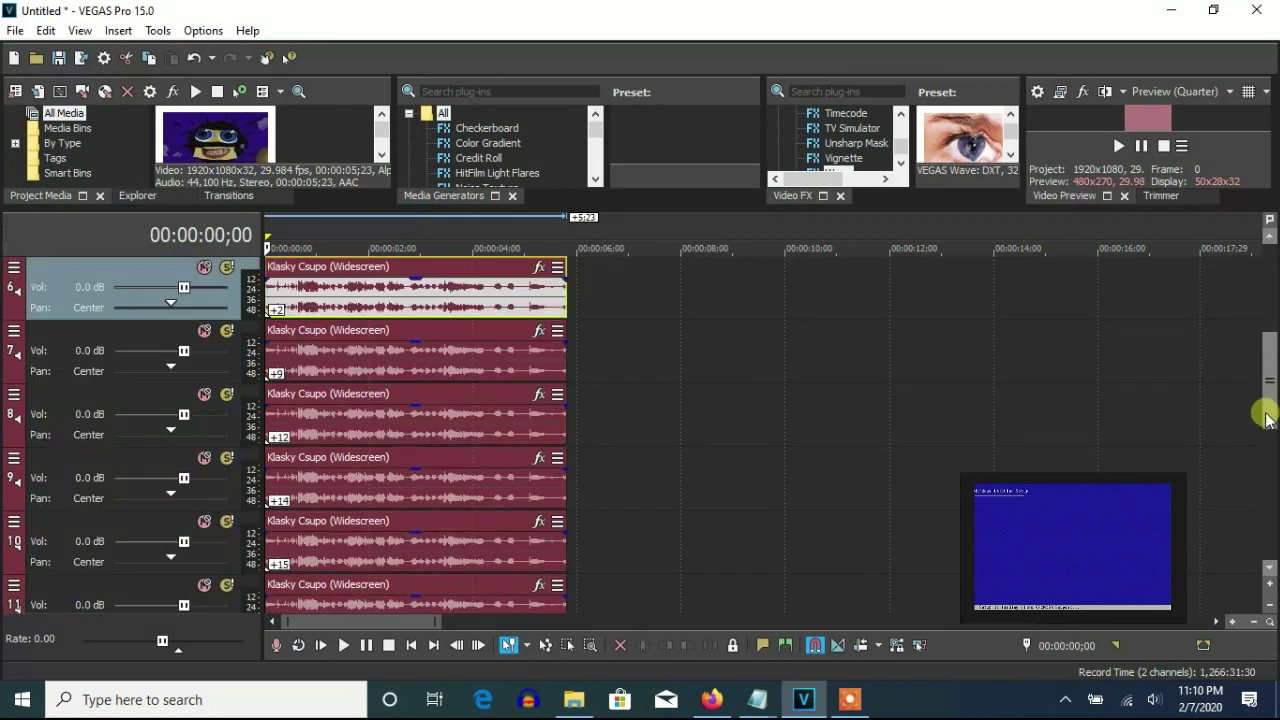
right_click(480, 350)
left_click(557, 675)
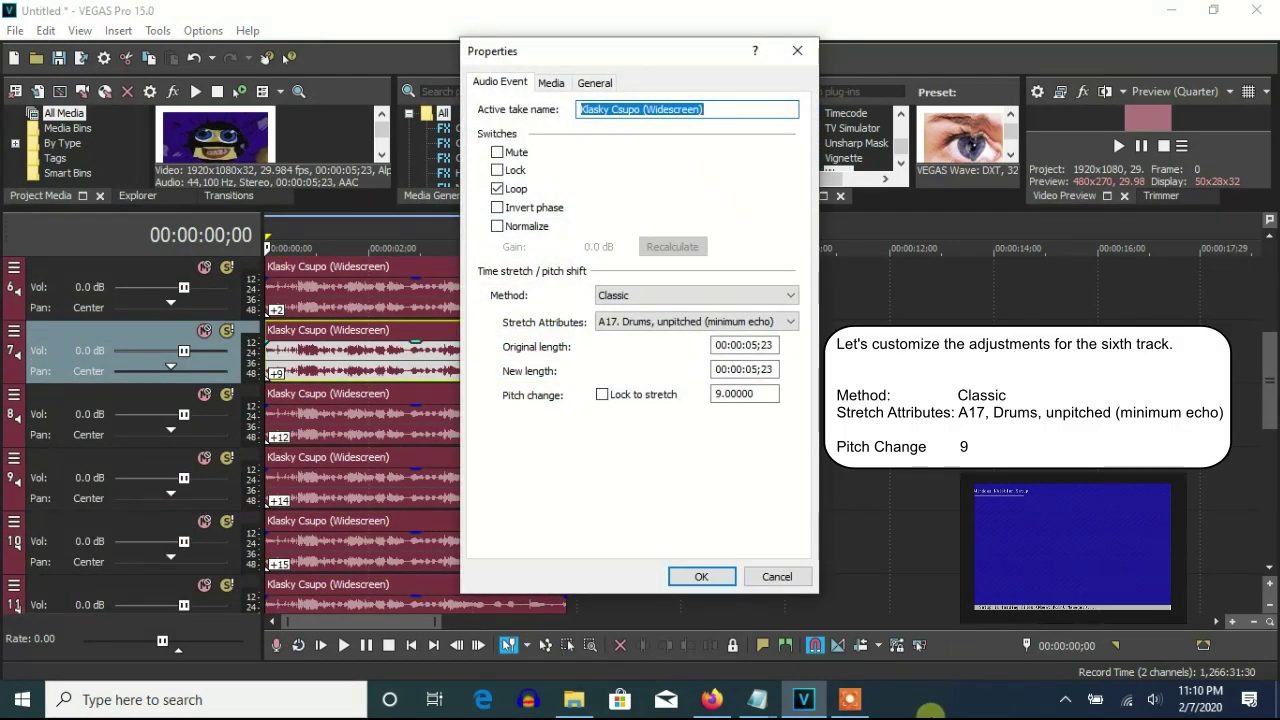
left_click(703, 577)
Check the time stretch and pitch shift properties of the audio events on tracks 8 and 9
right_click(420, 437)
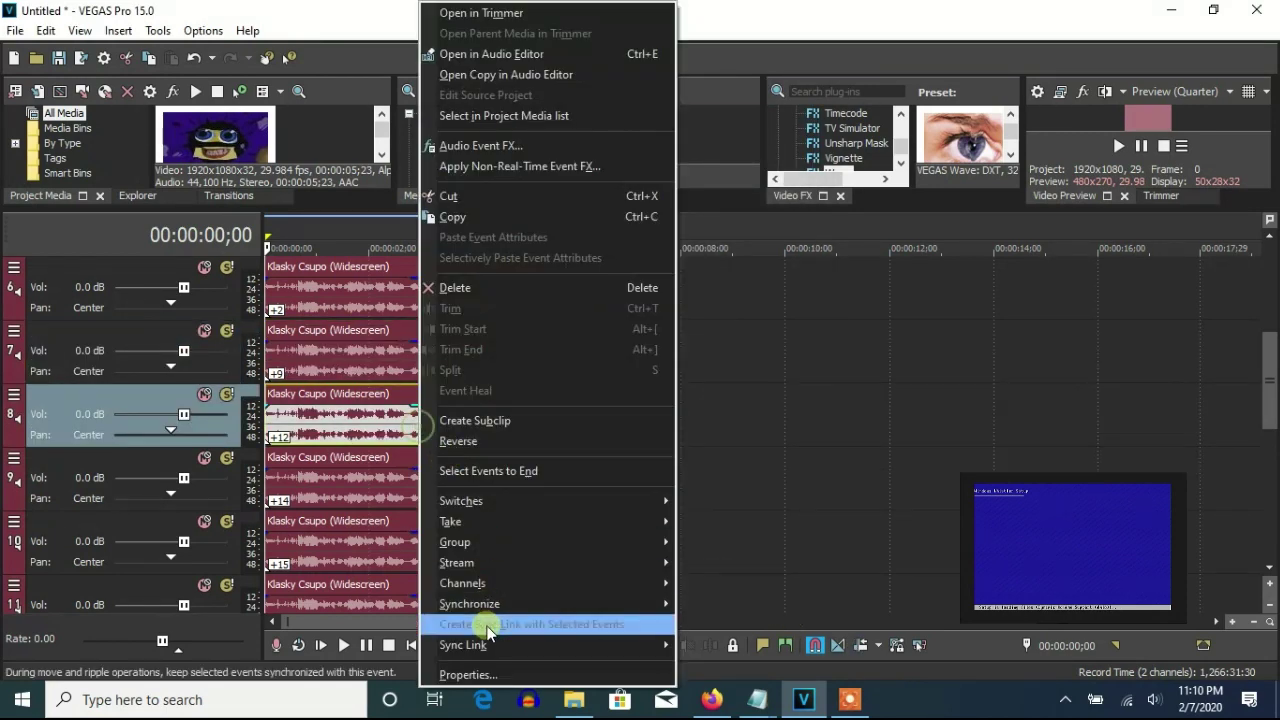
left_click(471, 677)
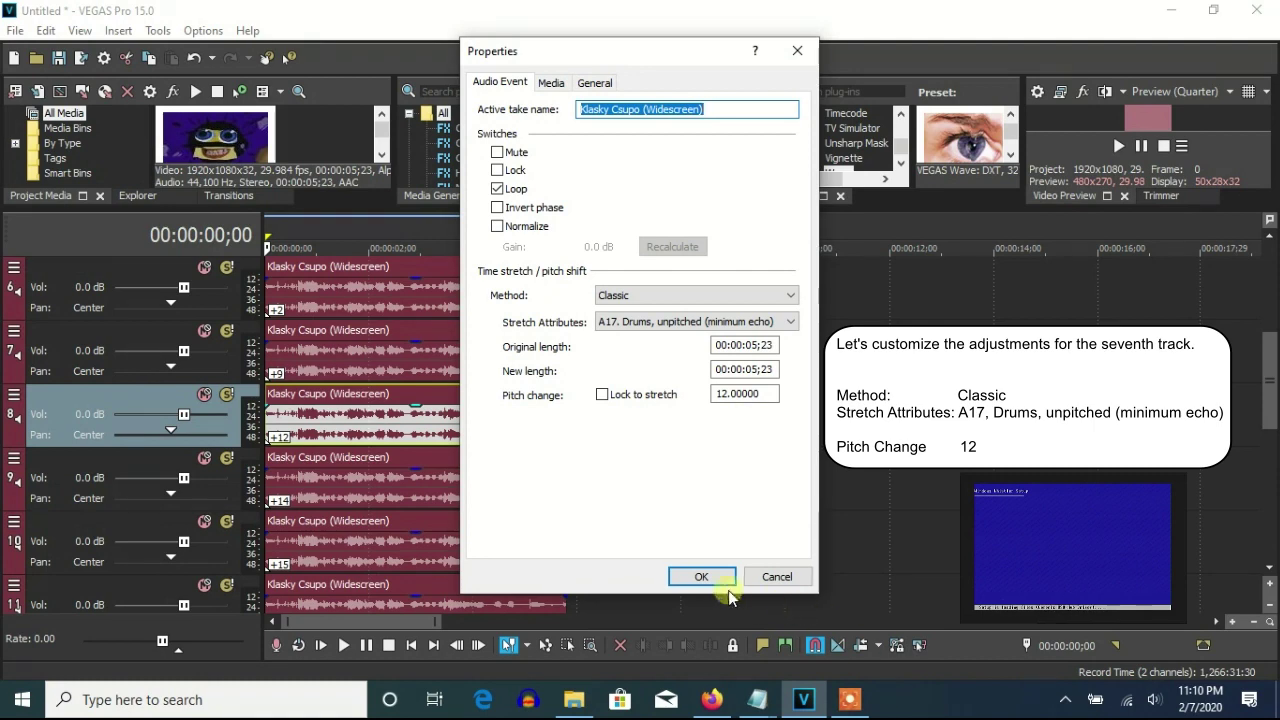
left_click(701, 576)
right_click(409, 495)
left_click(490, 676)
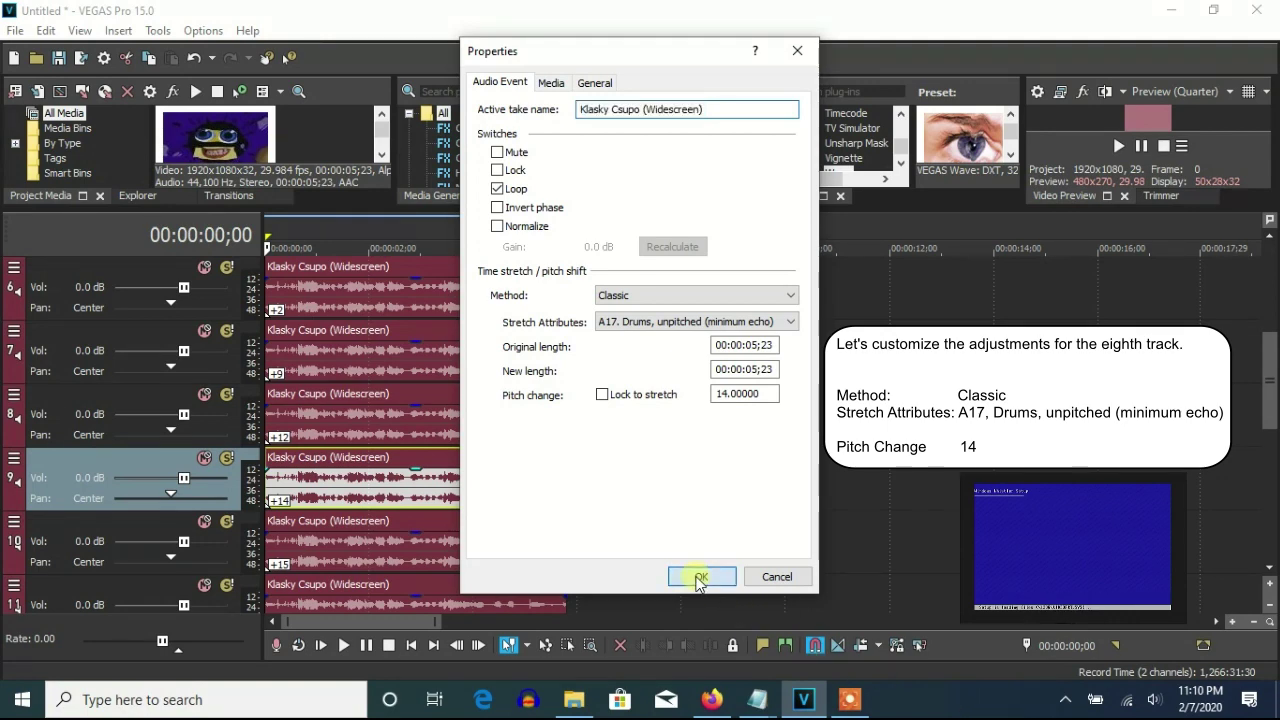
left_click(701, 576)
Check the time stretch and pitch shift properties of the audio events on tracks 10 and 11
right_click(473, 543)
left_click(520, 675)
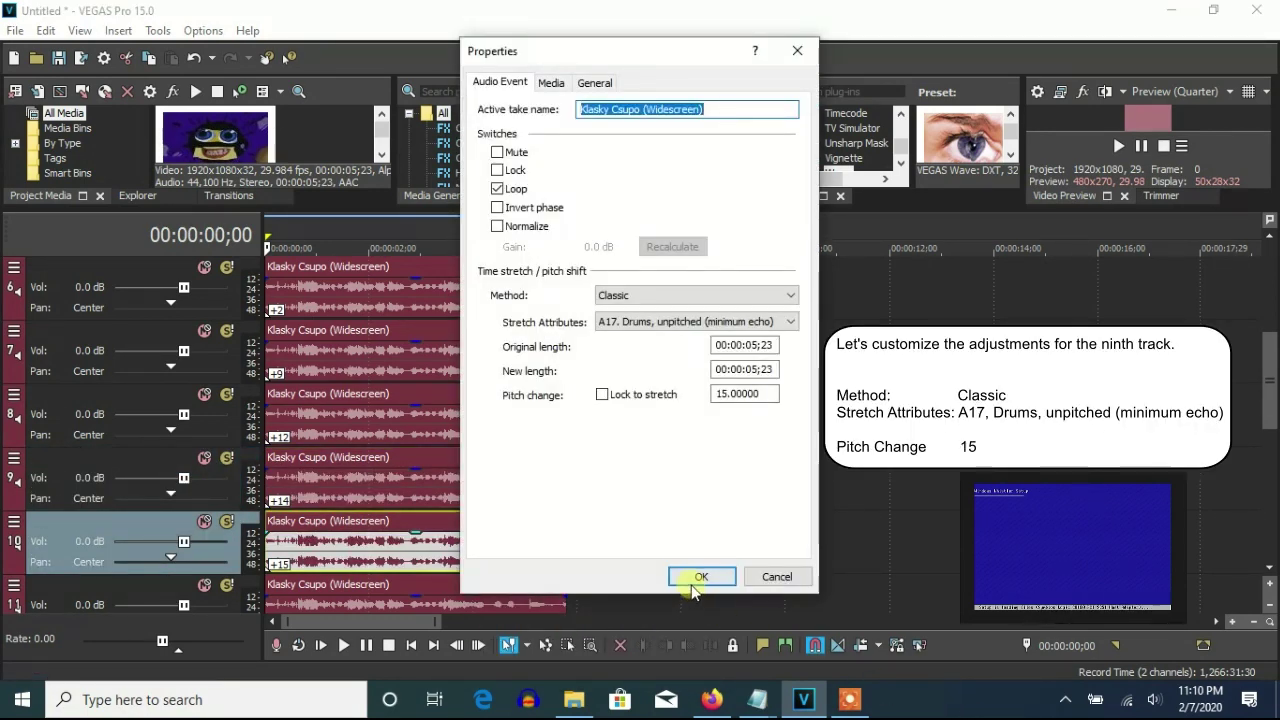
left_click(701, 576)
right_click(523, 591)
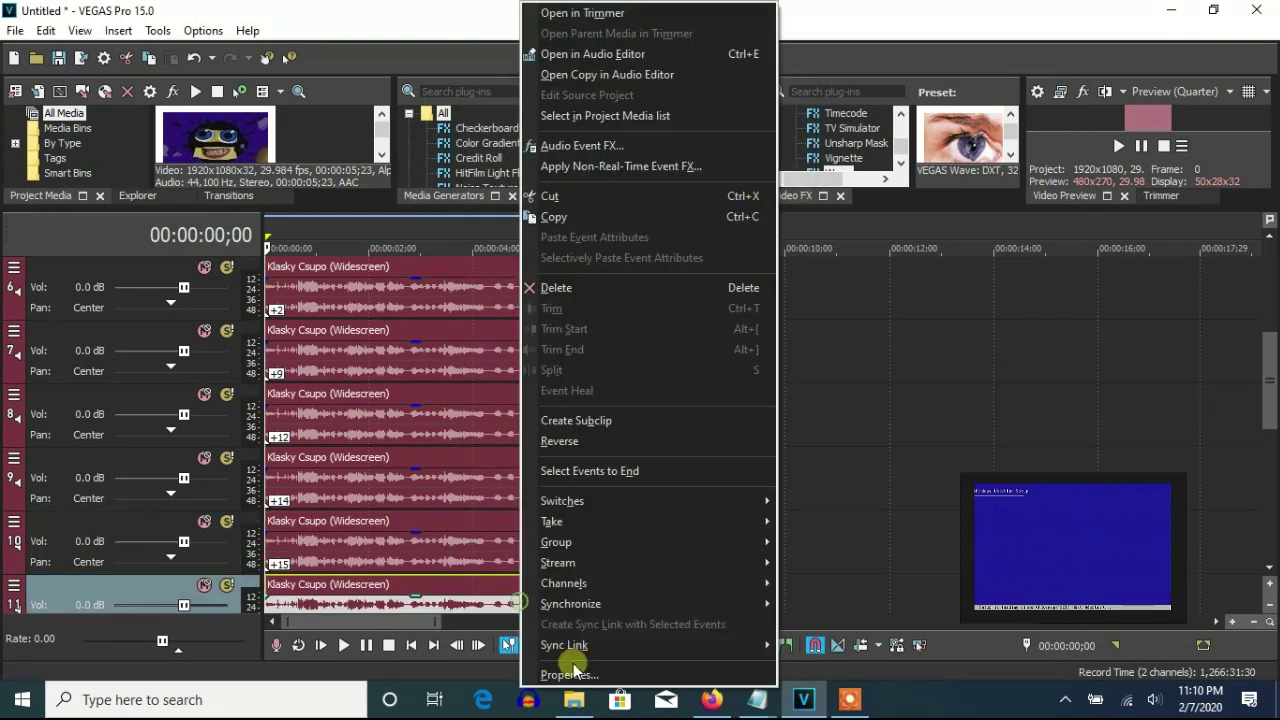
left_click(575, 650)
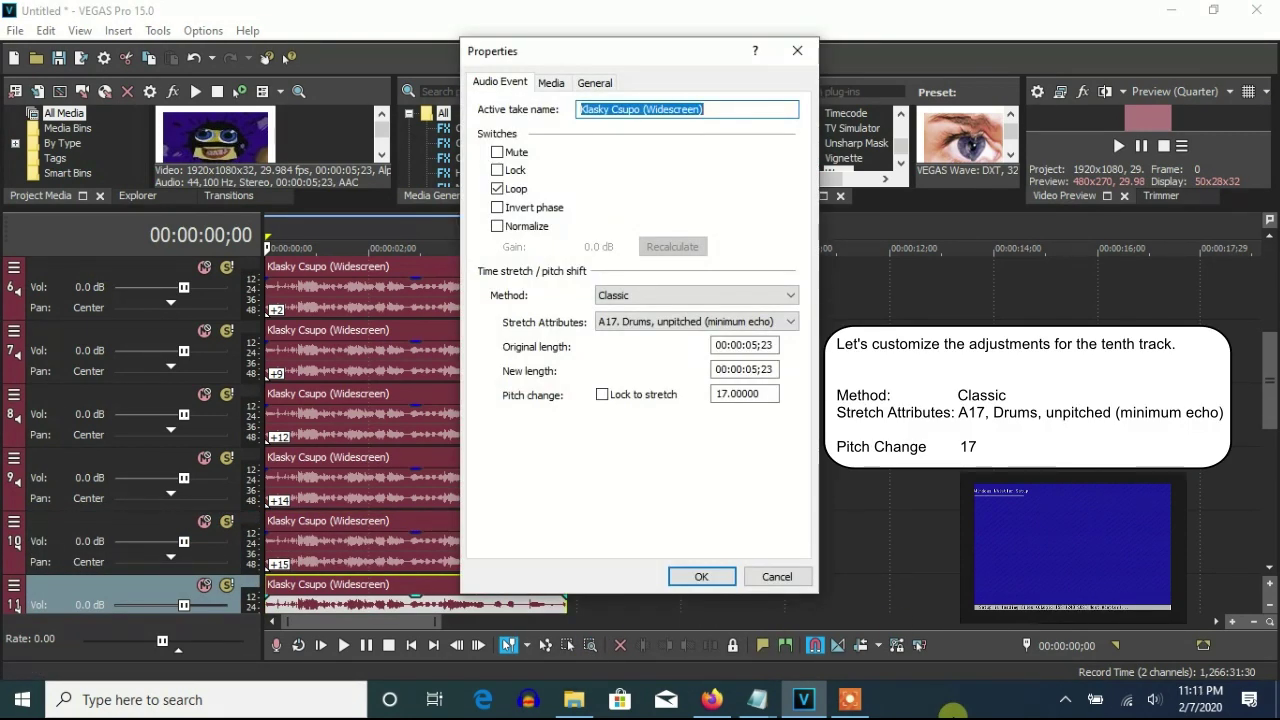
left_click(701, 576)
Check the time stretch and pitch shift properties of the audio events on tracks 12 and 13
scroll(1270, 380, "down", 4)
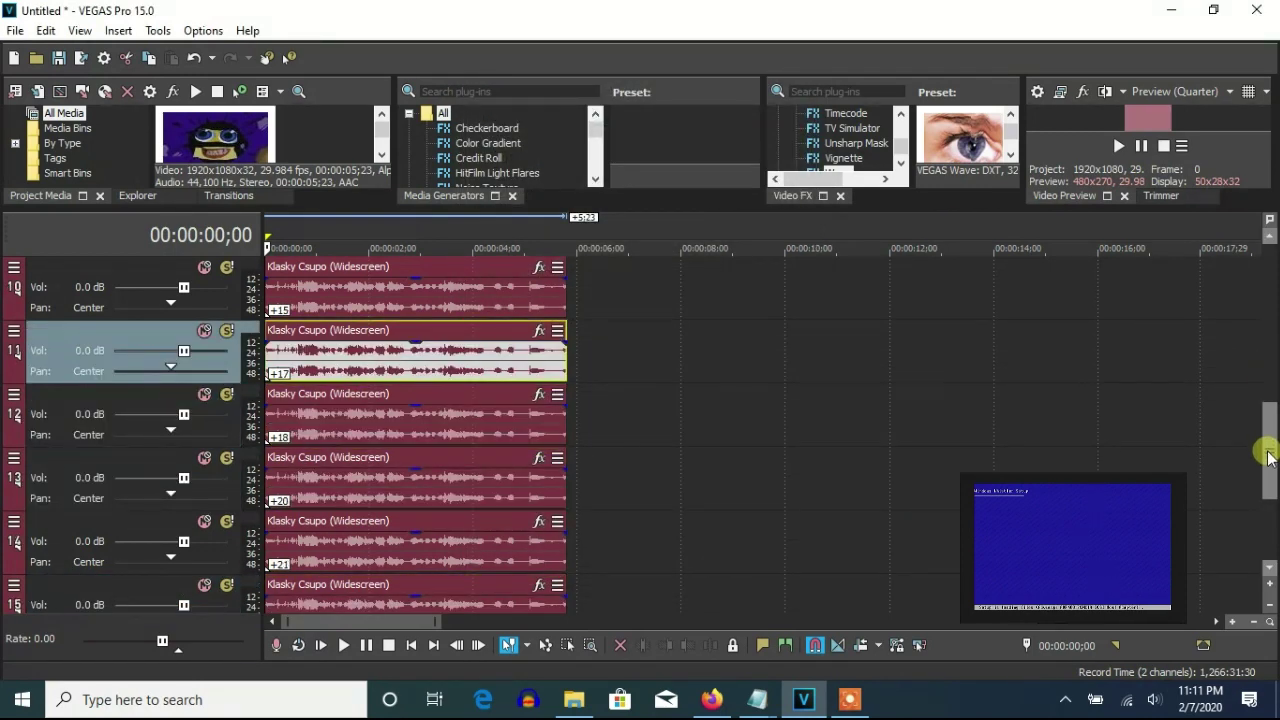
right_click(451, 414)
left_click(528, 672)
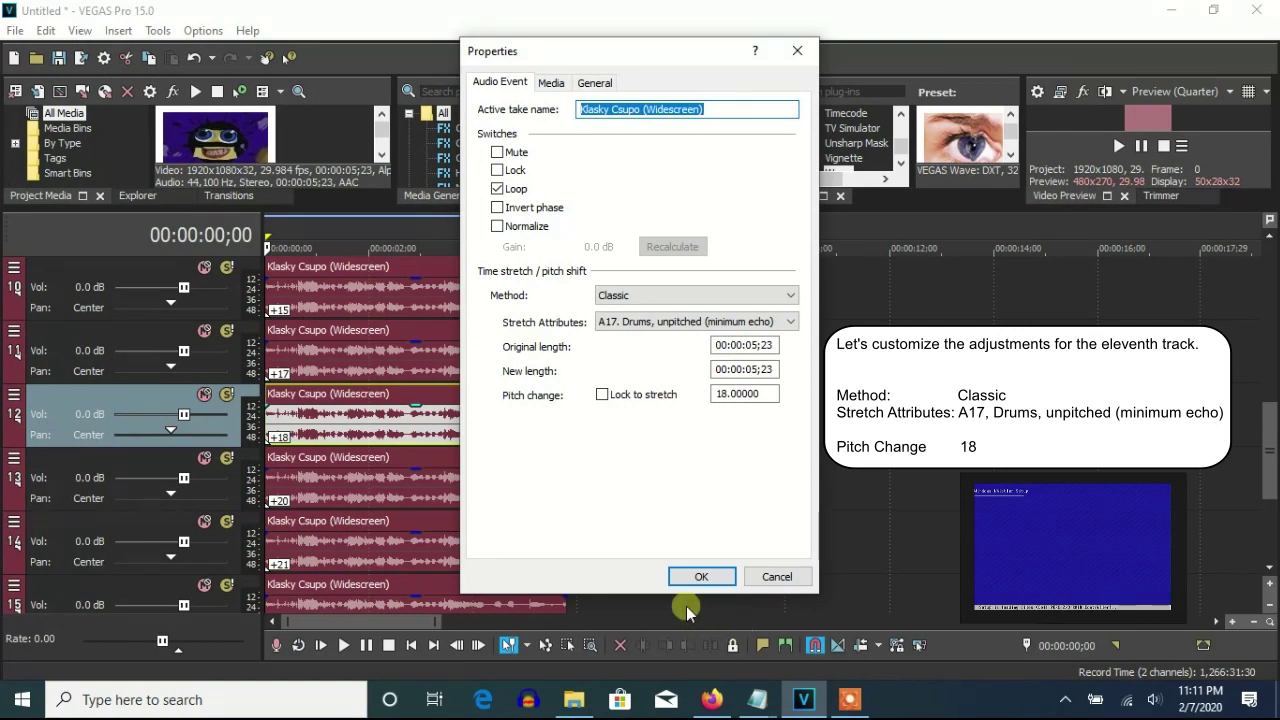
left_click(700, 577)
right_click(437, 505)
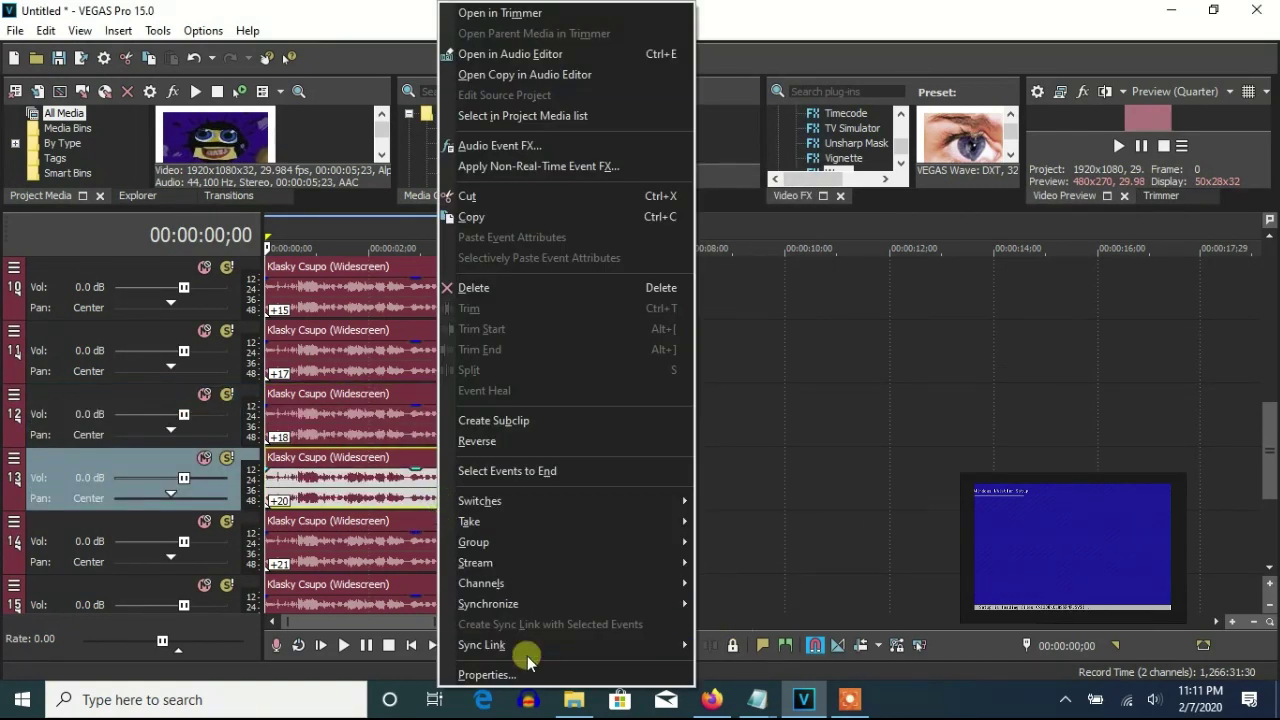
left_click(528, 672)
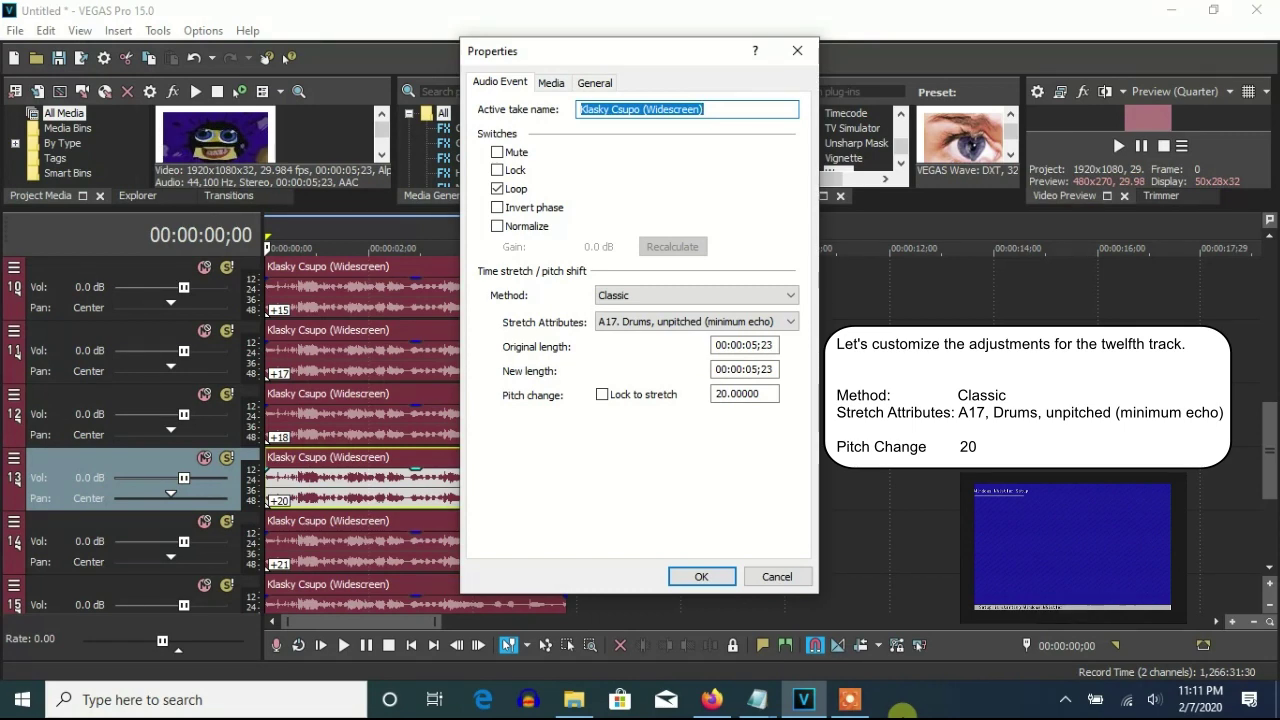
left_click(700, 577)
Check the time stretch and pitch shift properties of the audio events on tracks 14 and 15
right_click(494, 553)
left_click(550, 674)
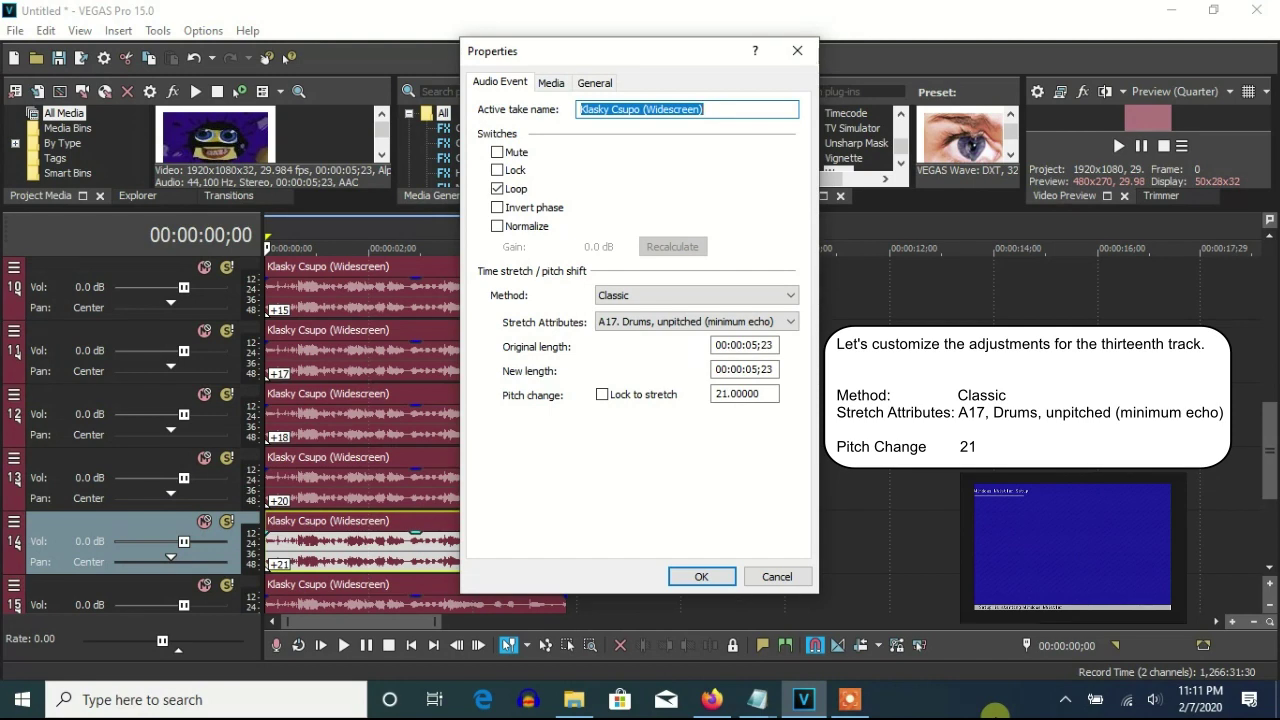
left_click(714, 580)
scroll(700, 530, "down", 3)
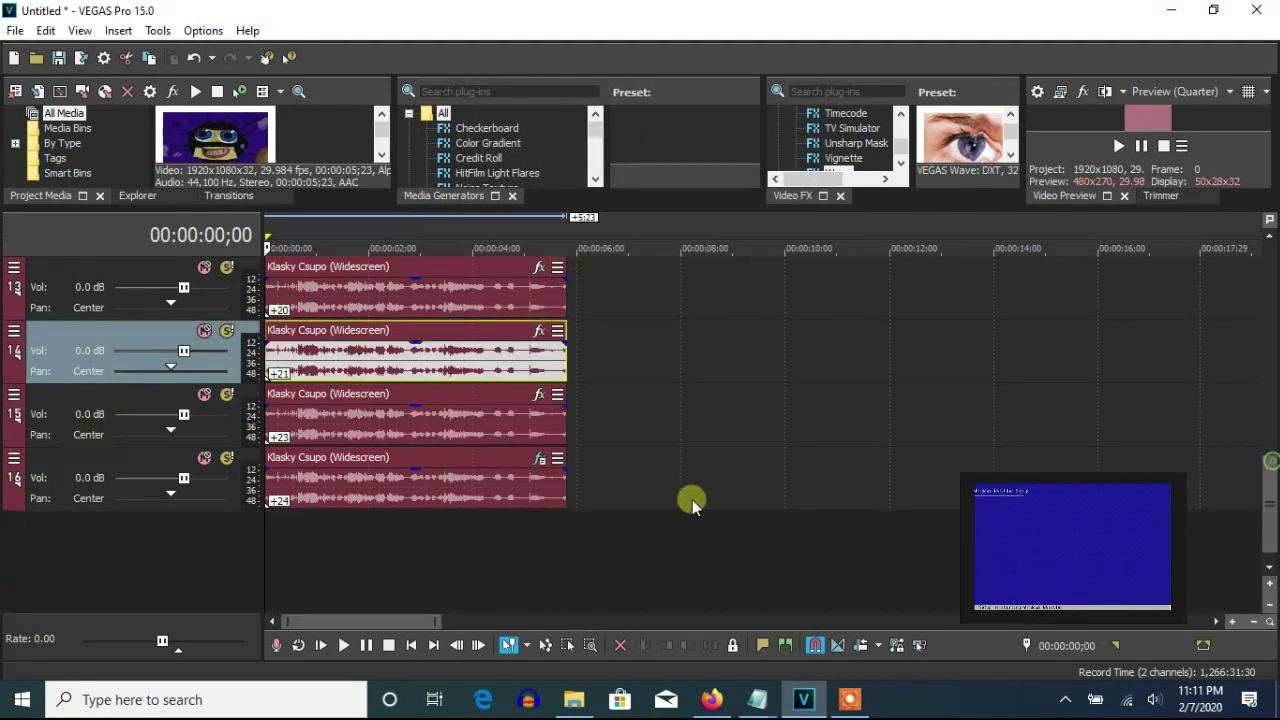
right_click(516, 428)
left_click(595, 680)
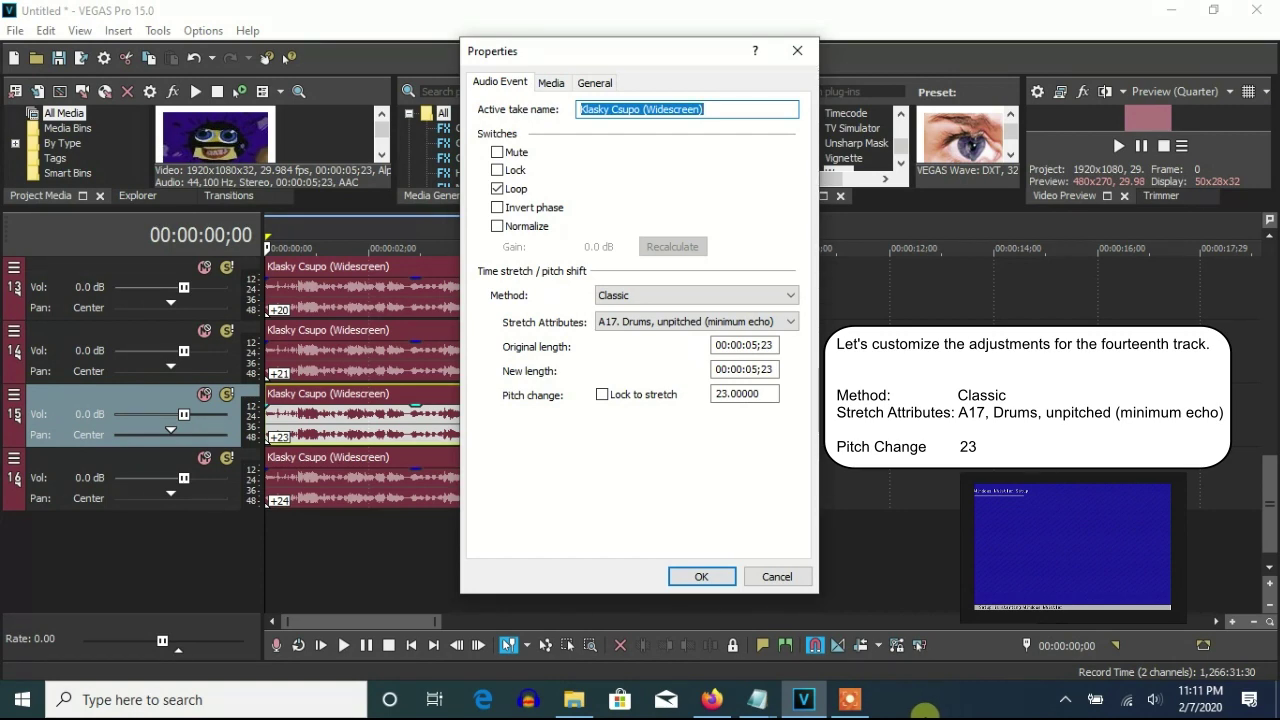
left_click(725, 576)
Check the track 16 audio event's time stretch and pitch properties and its Pitch Shift effect settings
right_click(512, 486)
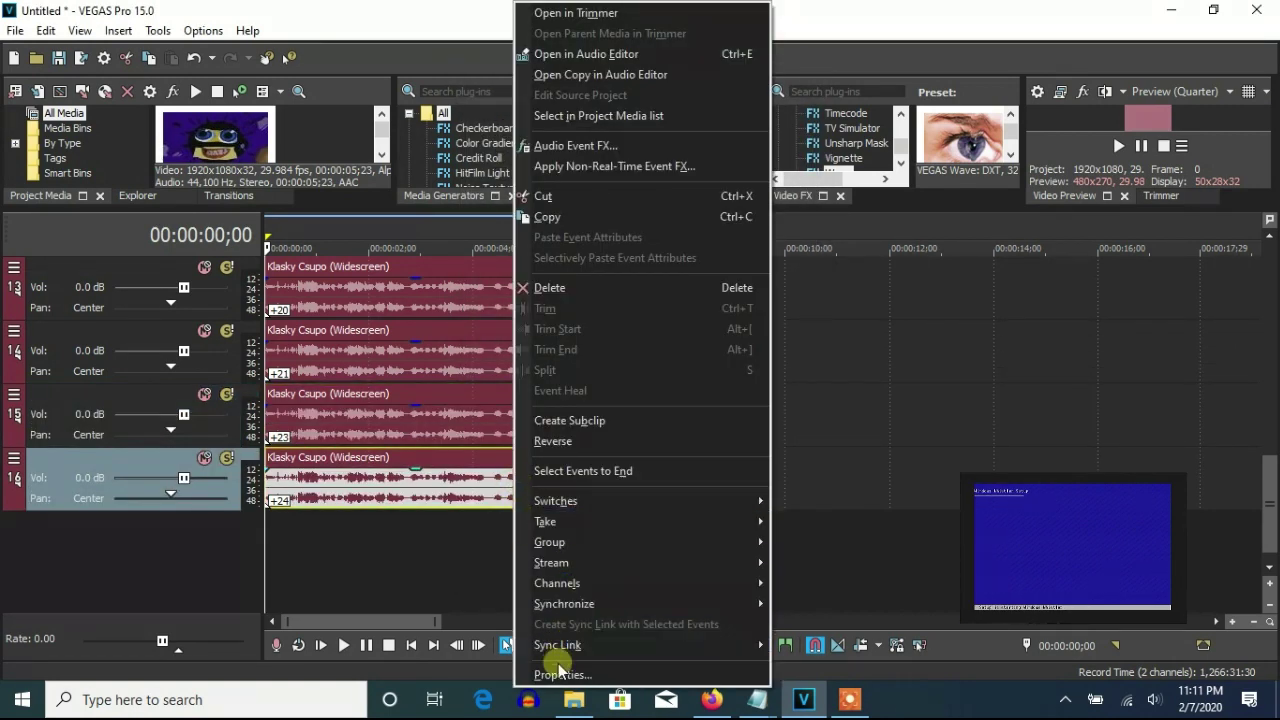
left_click(562, 674)
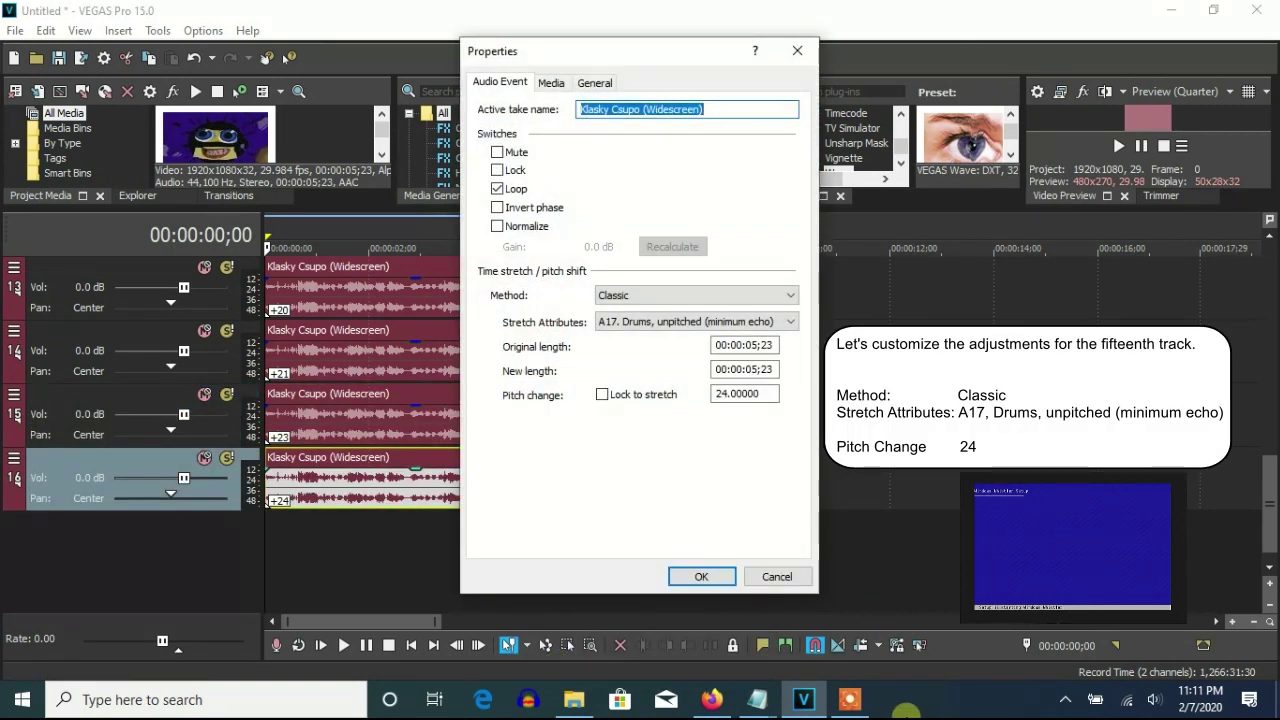
left_click(699, 577)
left_click(539, 459)
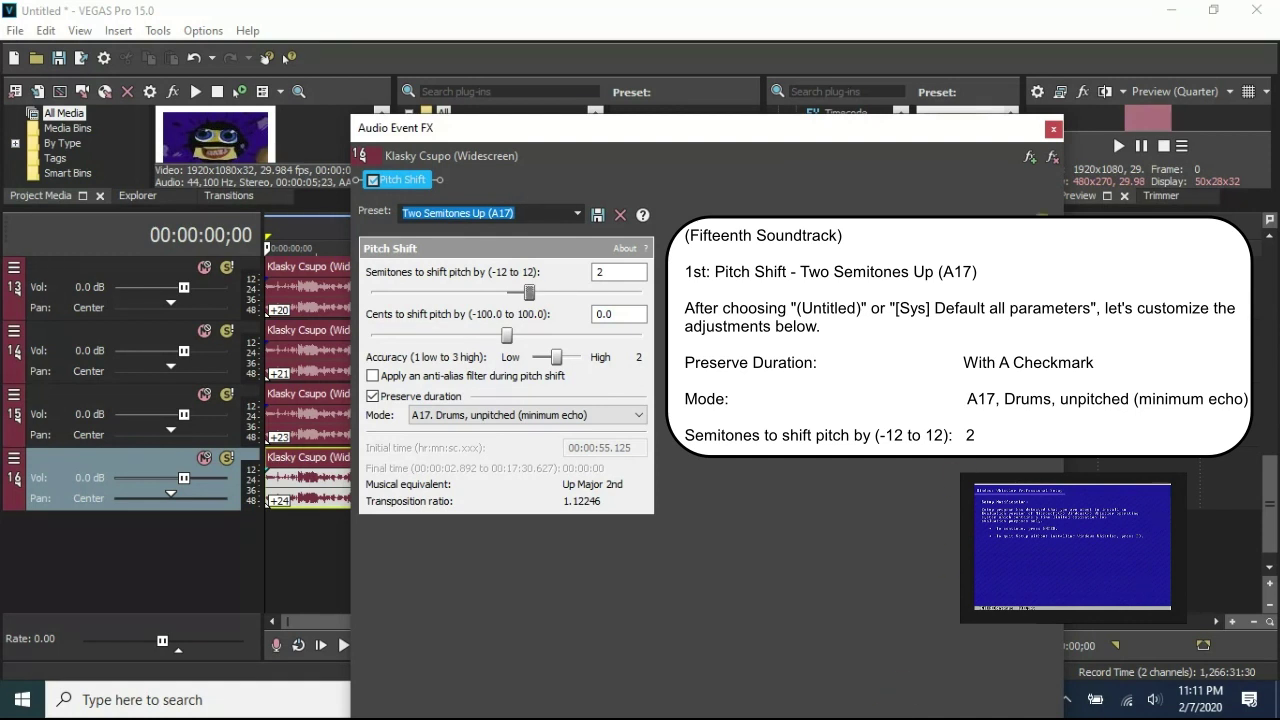
left_click(1053, 129)
Render the project as G-Major 87.mp4 using the Sony AVC/MVC format with the Internet 1280x720-30p template
left_click_drag(1267, 534, 1266, 251)
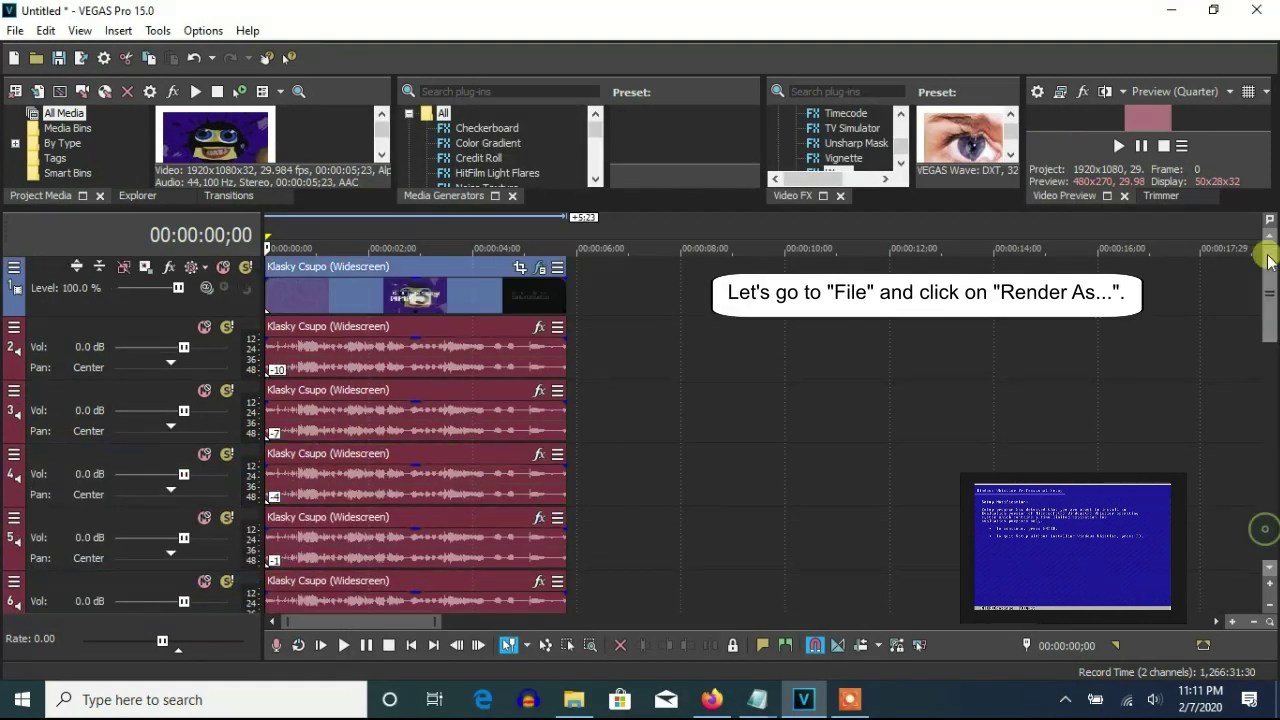
left_click(15, 30)
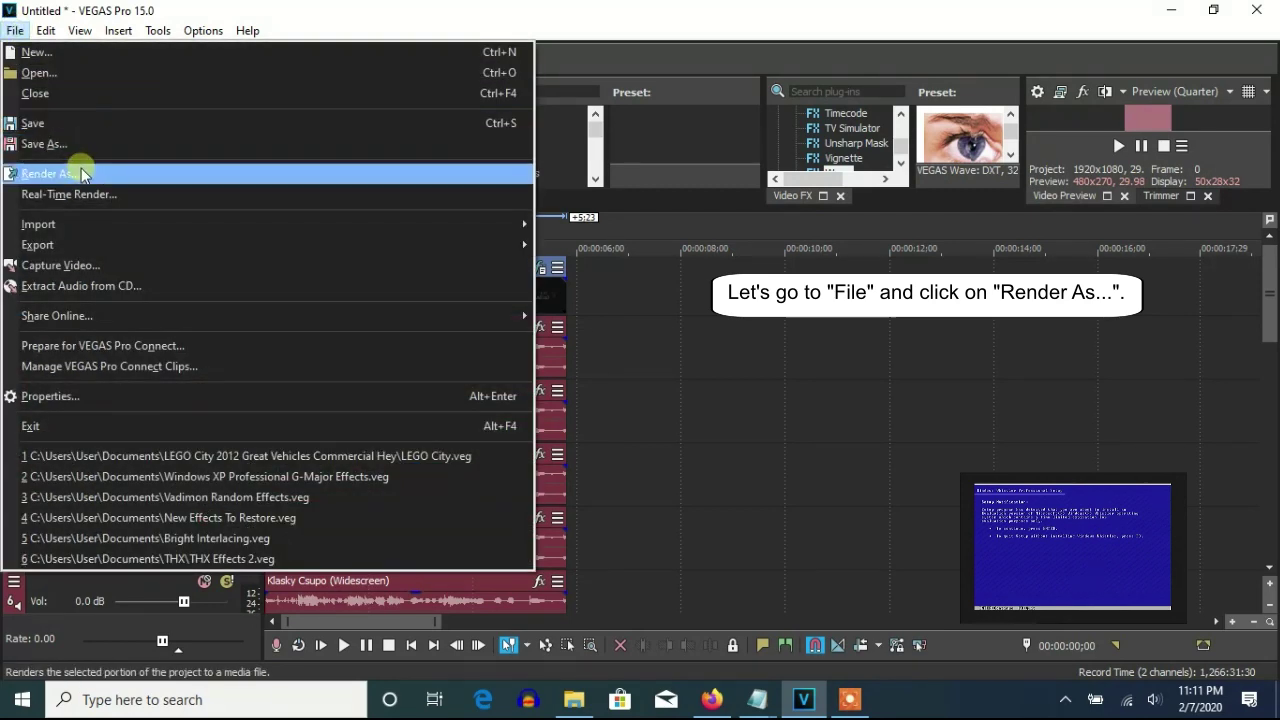
left_click(80, 173)
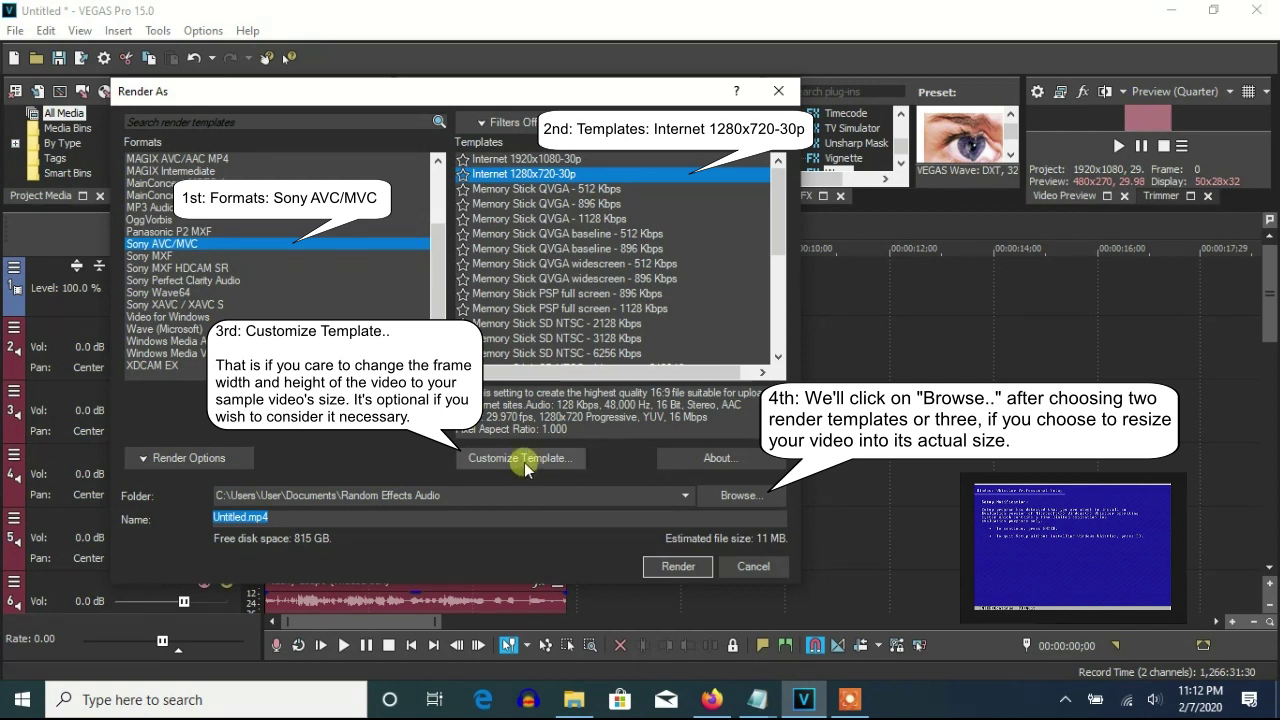
left_click(731, 497)
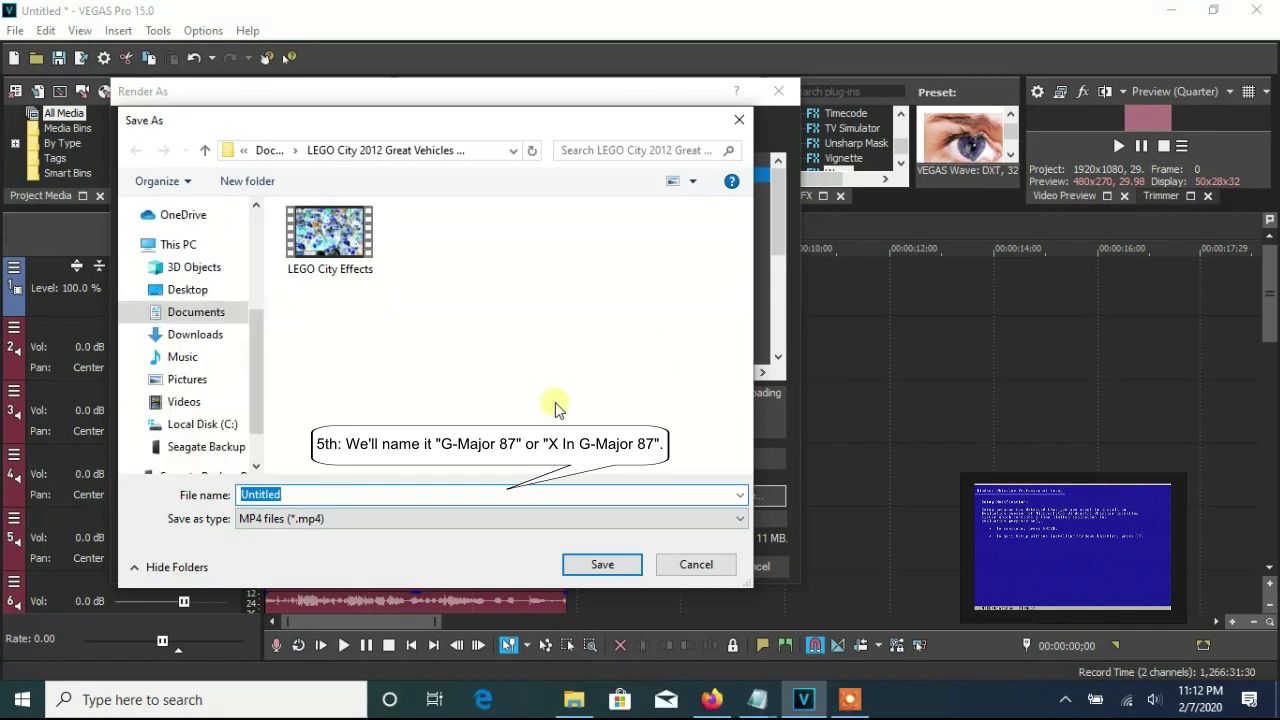
type("G")
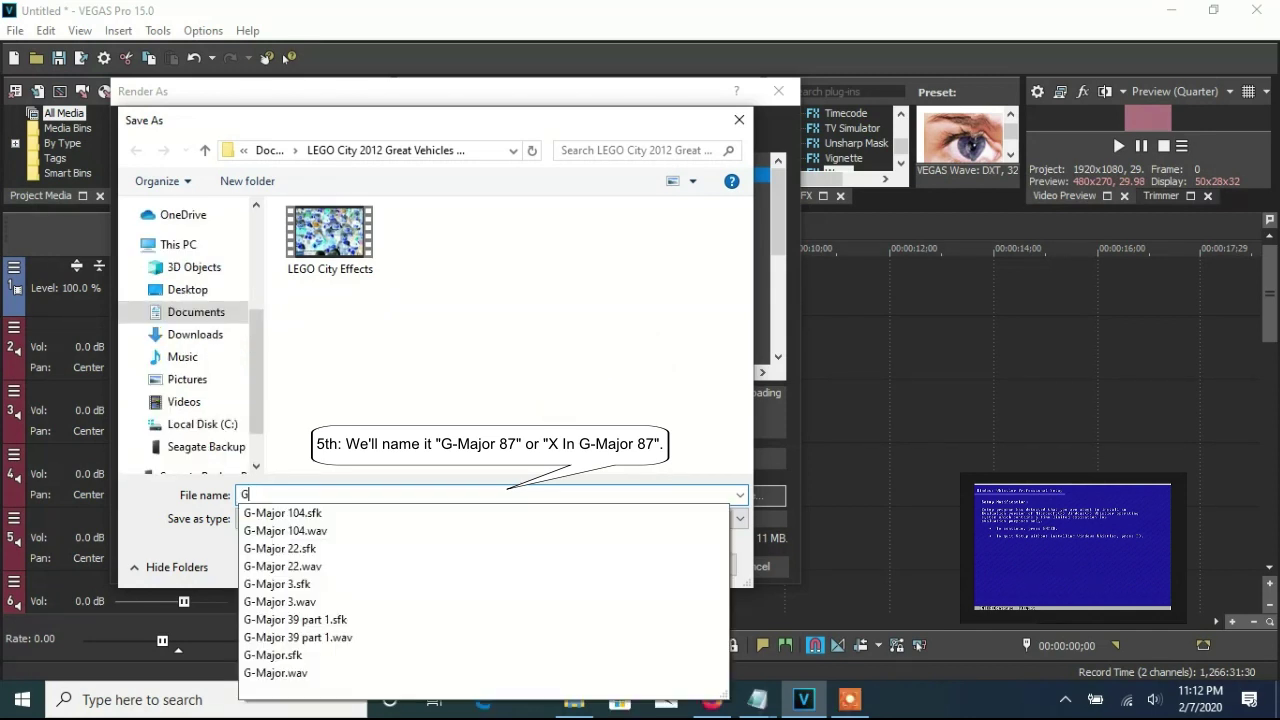
type("-Major 87")
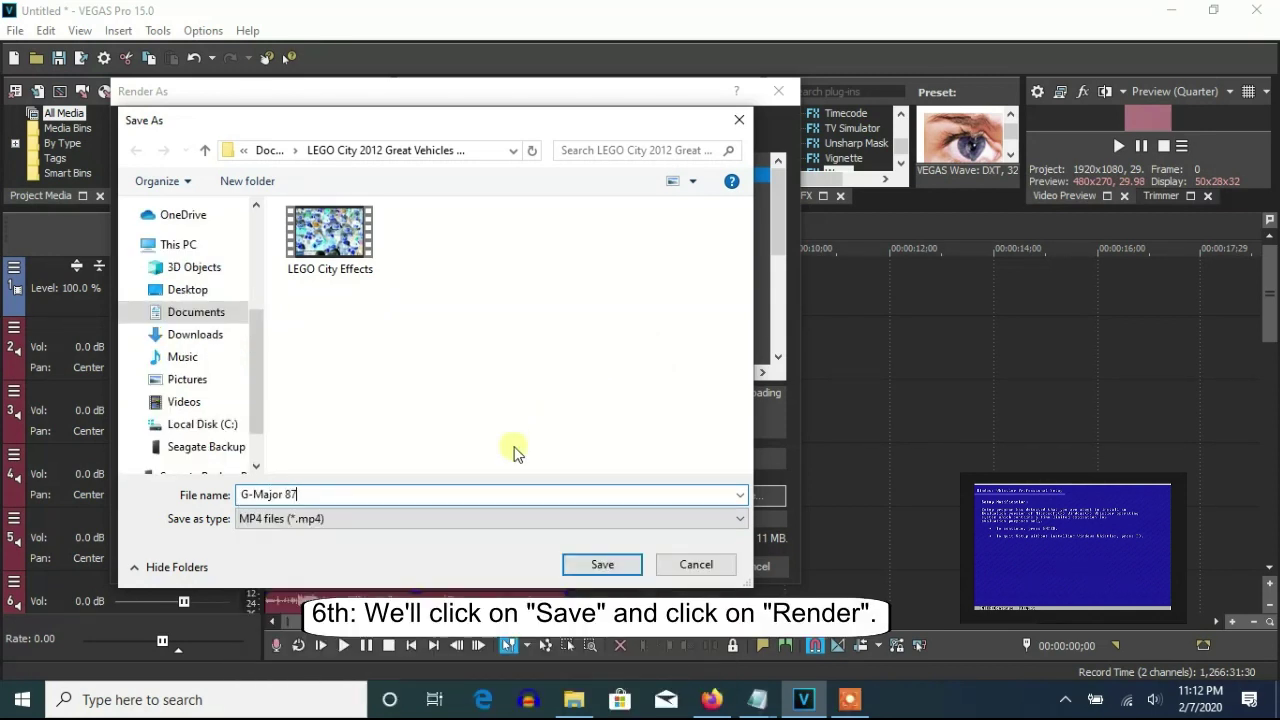
left_click(602, 565)
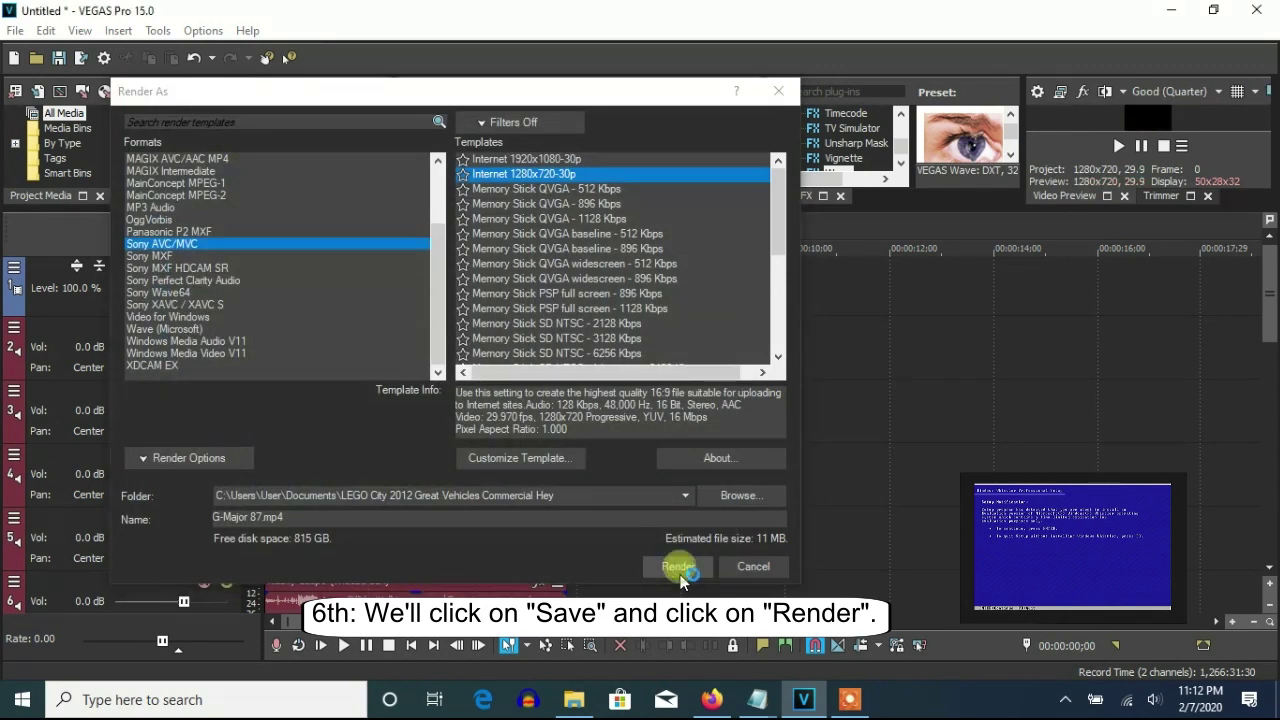
left_click(680, 566)
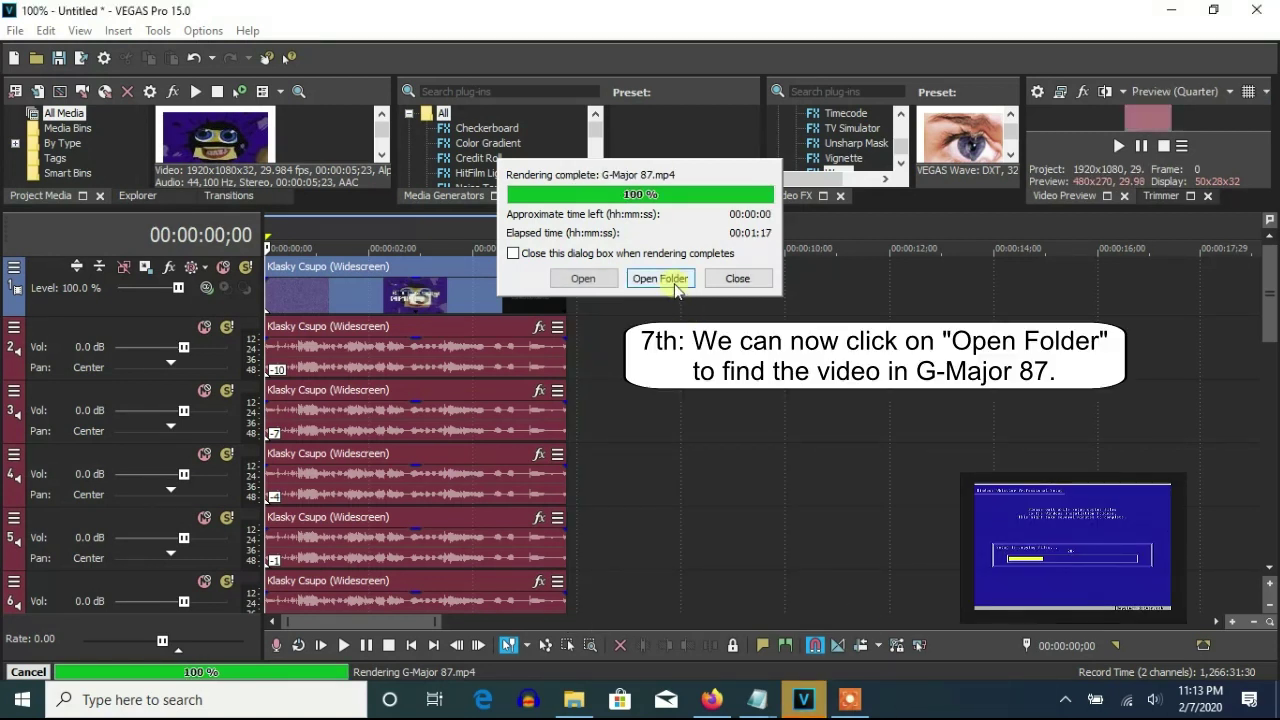
Open the render's output folder and place the G-Major 87 video on the timeline after the Klasky Csupo clip
left_click(671, 284)
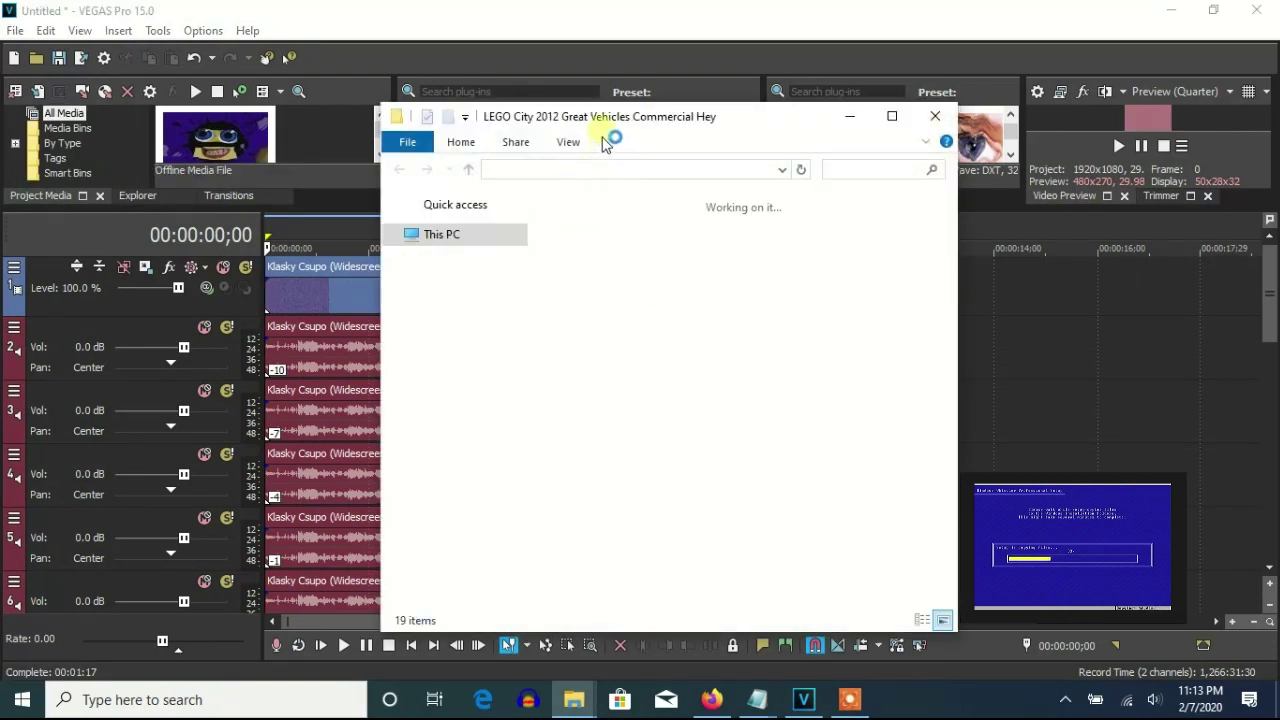
left_click_drag(605, 125, 771, 127)
left_click_drag(592, 256, 700, 251)
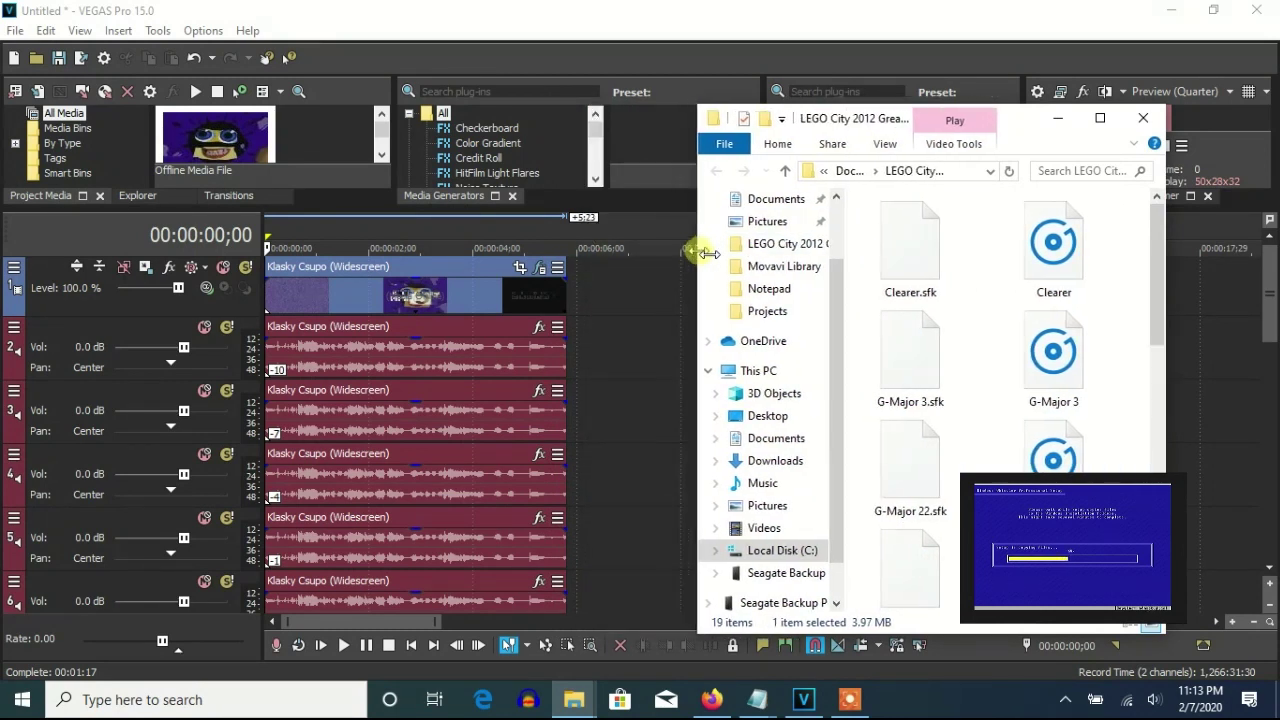
scroll(1165, 355, "down", 3)
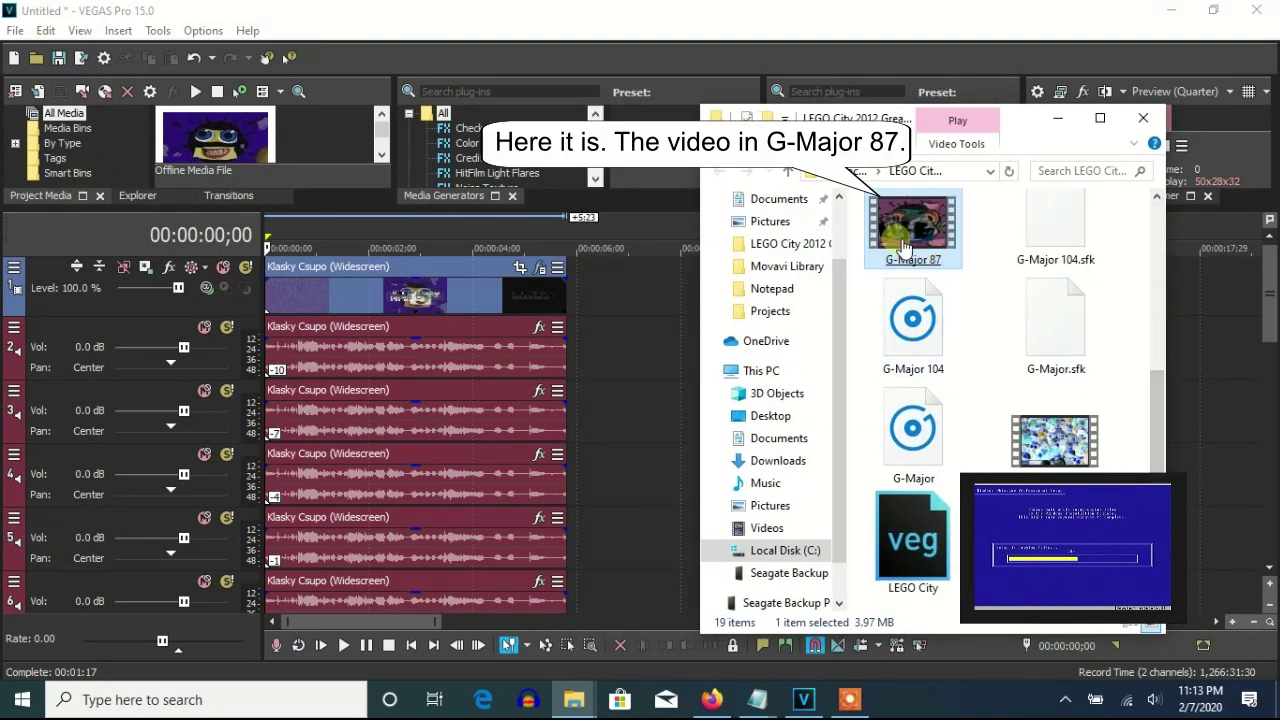
left_click_drag(914, 233, 588, 298)
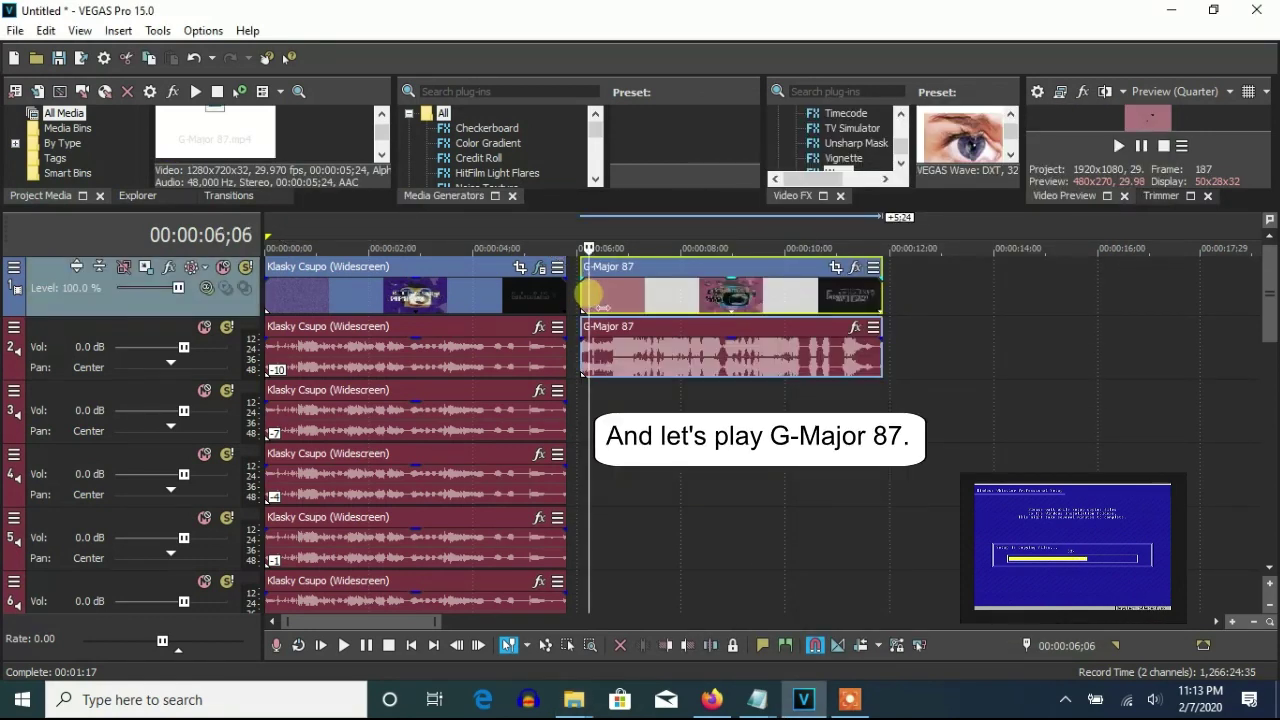
Enlarge the video preview area and play the Klasky Csupo section from the project start
left_click(270, 293)
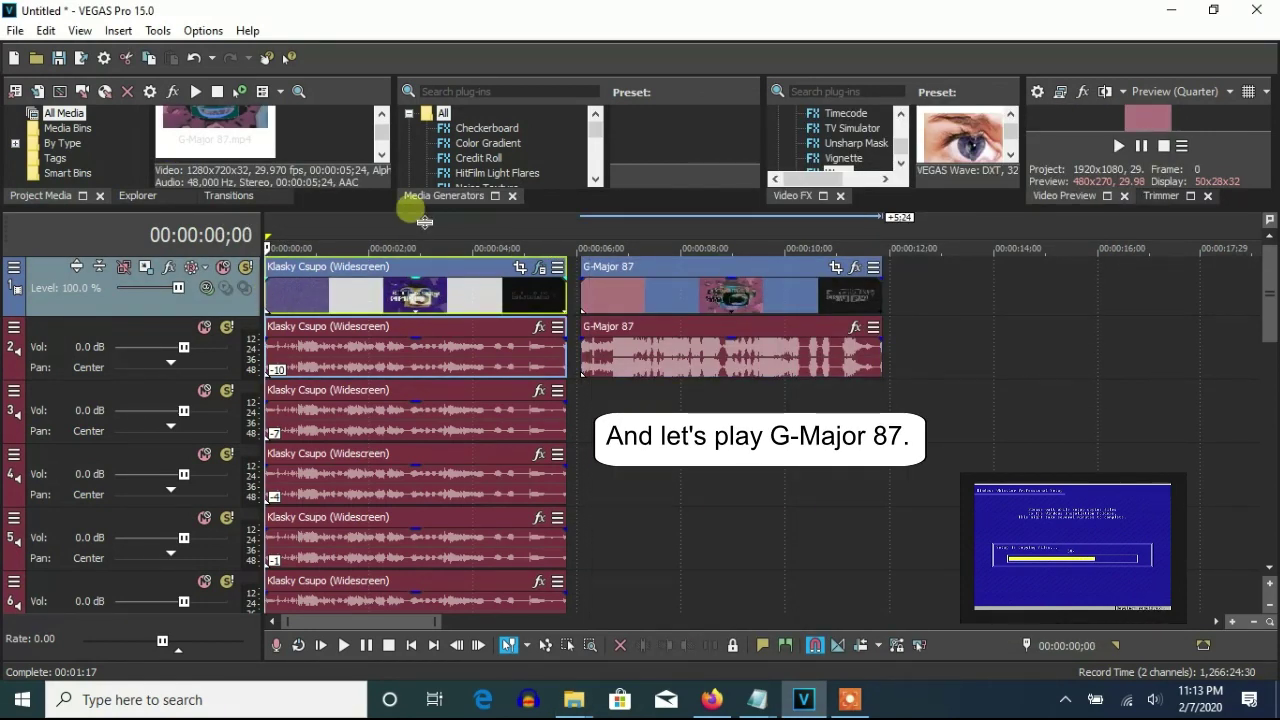
left_click_drag(409, 209, 403, 320)
left_click(1116, 264)
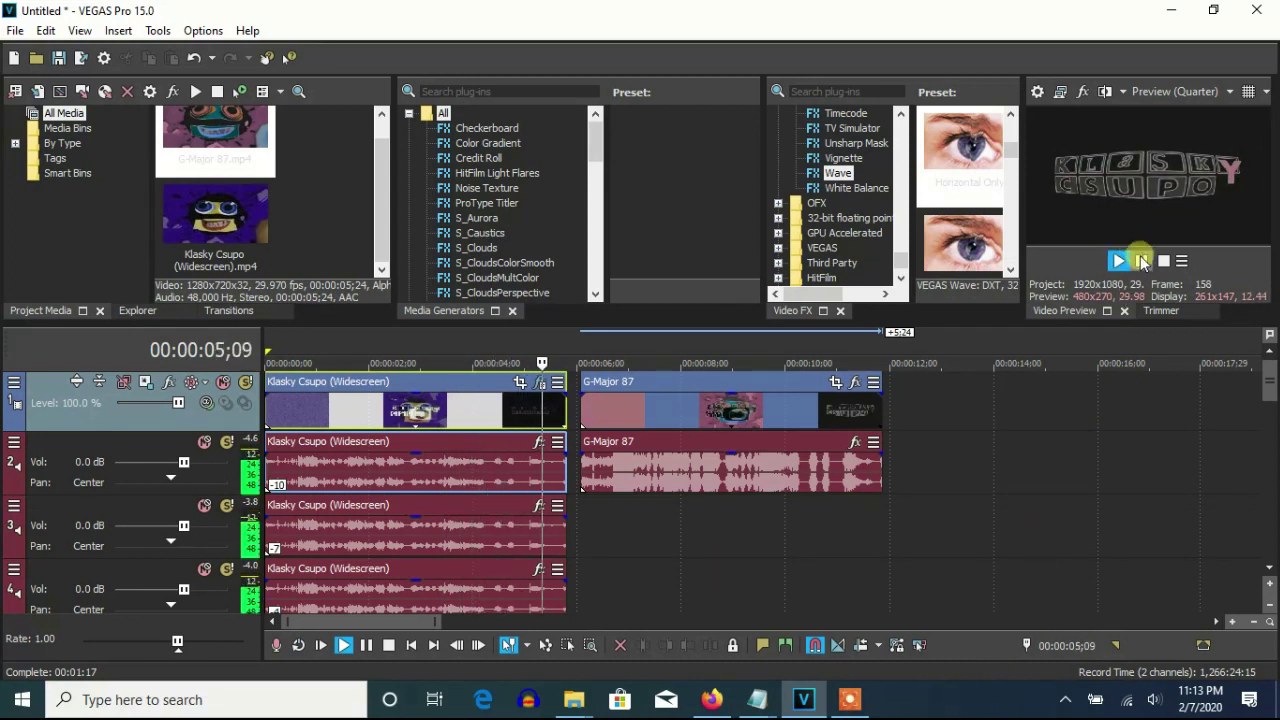
left_click(1141, 260)
Move the G-Major 87 clip later on the timeline, try deleting audio track 2, and undo the deletion
left_click_drag(665, 412, 731, 414)
right_click(608, 466)
left_click(645, 328)
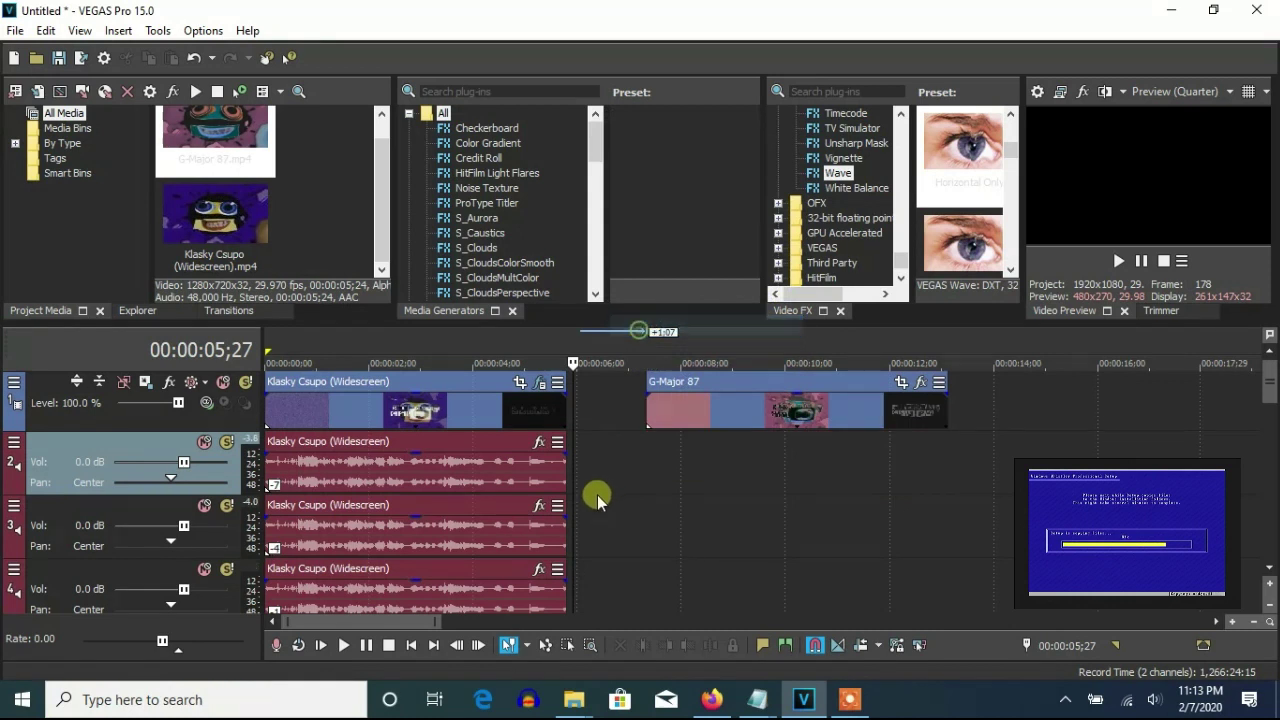
left_click(194, 58)
Duplicate audio tracks 2 and 3
right_click(584, 540)
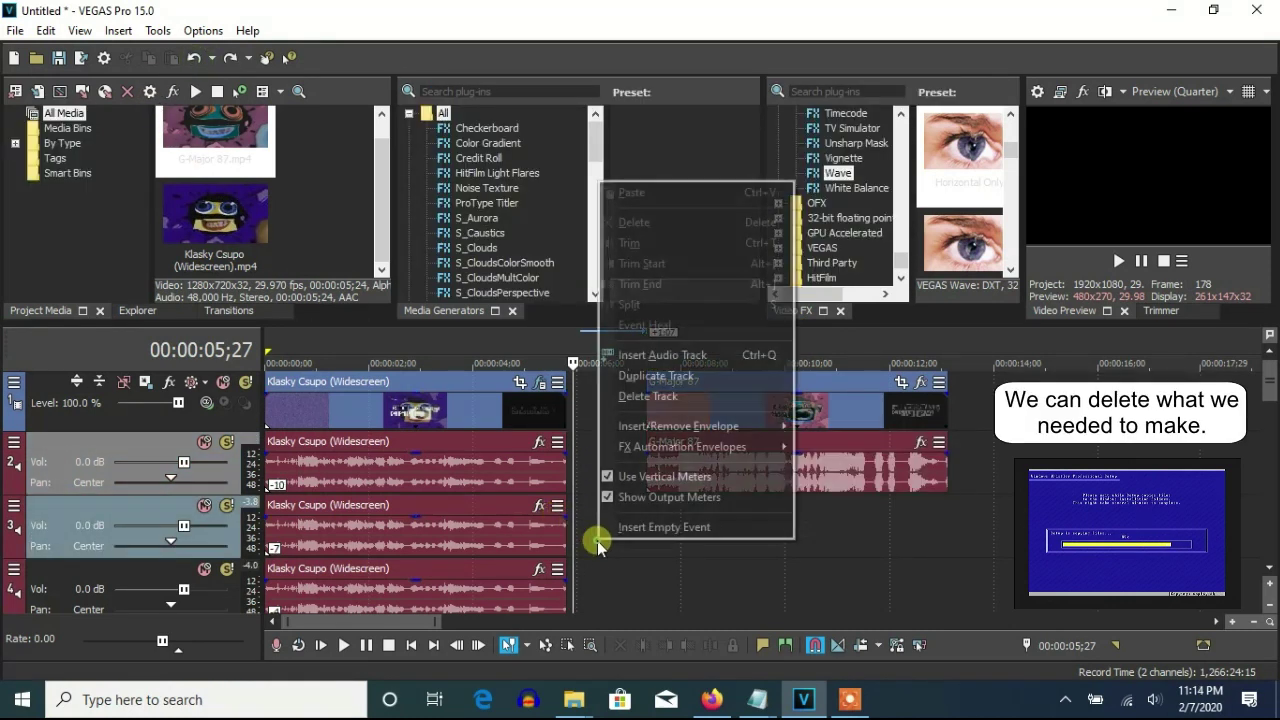
left_click(618, 376)
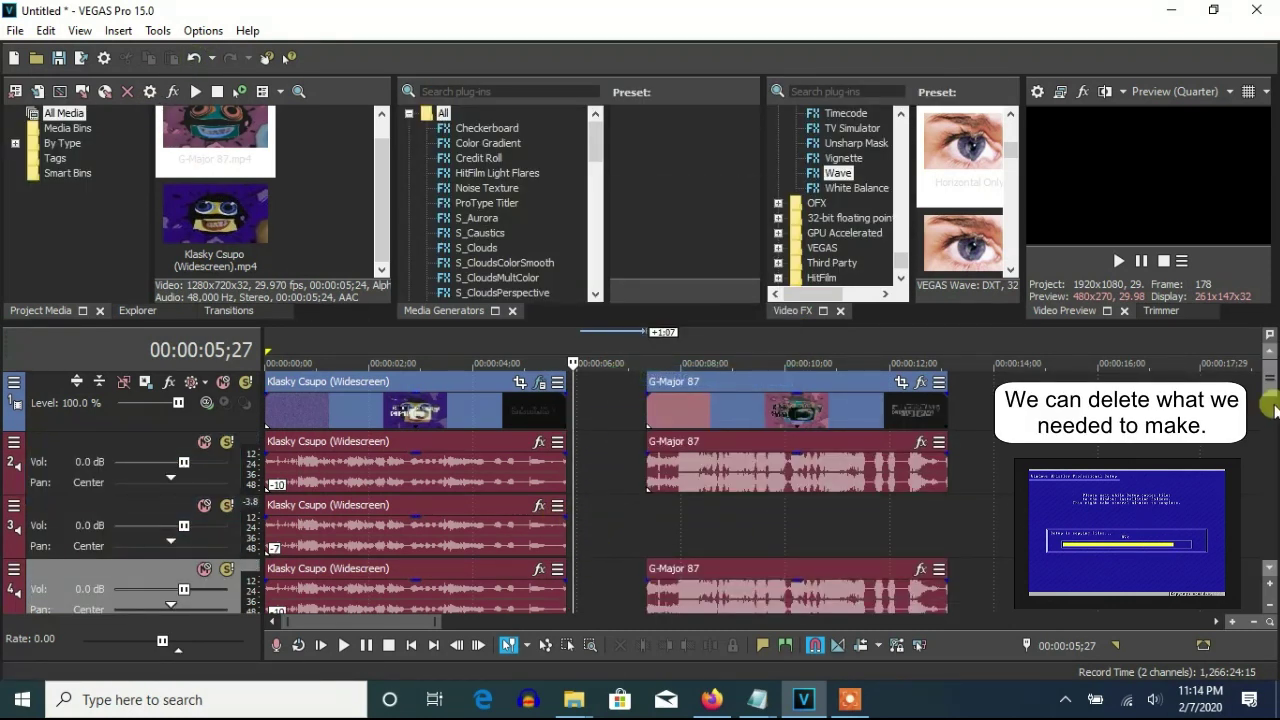
Delete all the Klasky Csupo audio tracks below track 8, one after another
left_click_drag(1277, 417, 1268, 434)
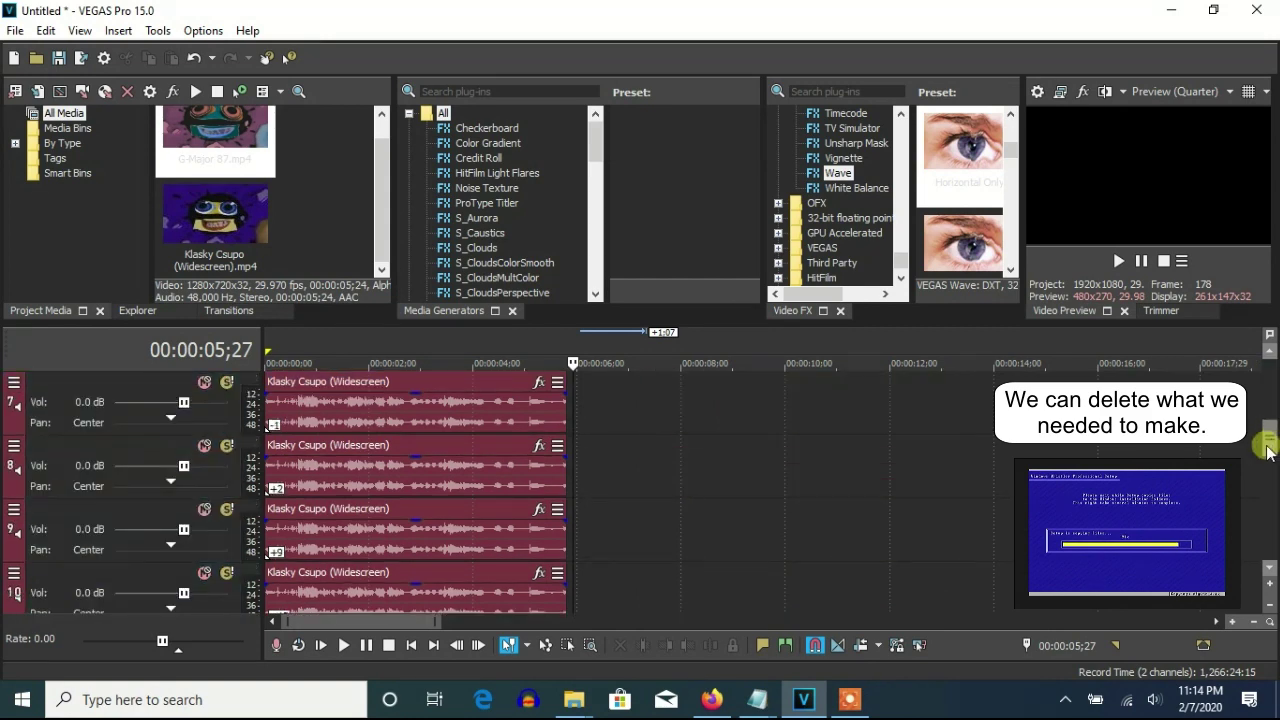
right_click(576, 532)
left_click(611, 387)
right_click(626, 515)
left_click(626, 506)
right_click(623, 503)
left_click(680, 362)
right_click(626, 514)
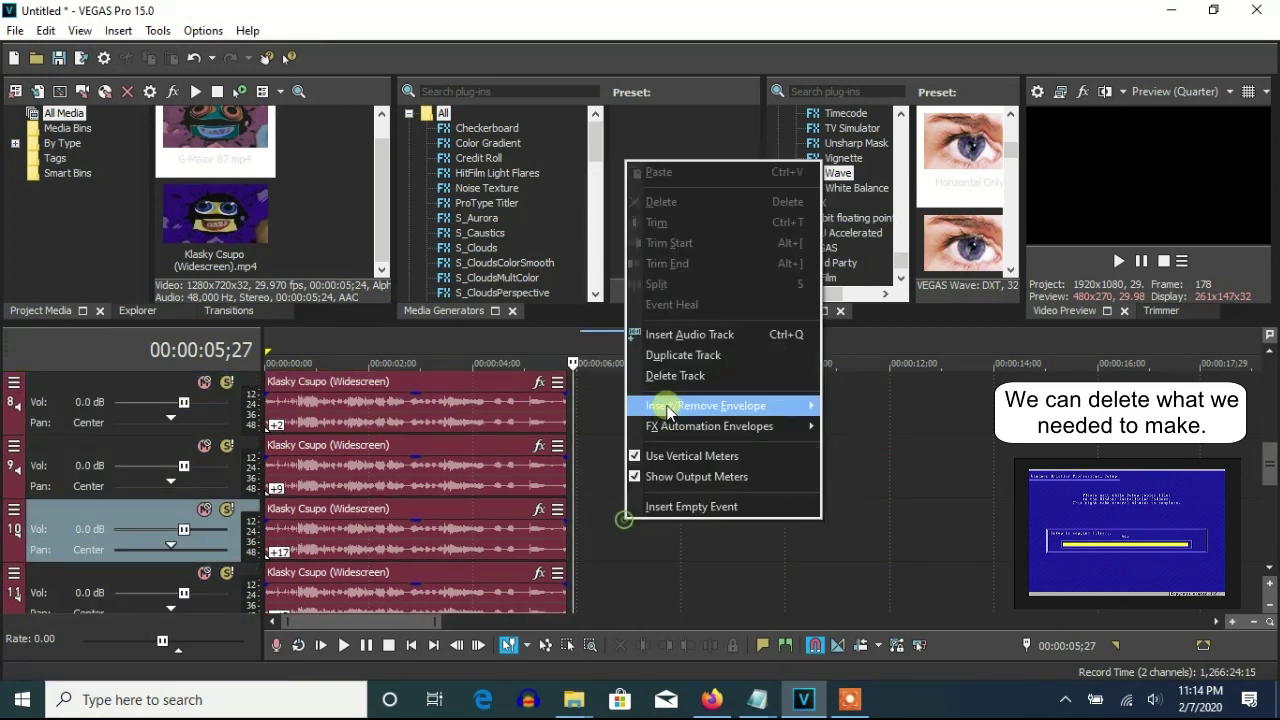
left_click(626, 515)
right_click(626, 515)
left_click(620, 518)
right_click(617, 520)
left_click(651, 383)
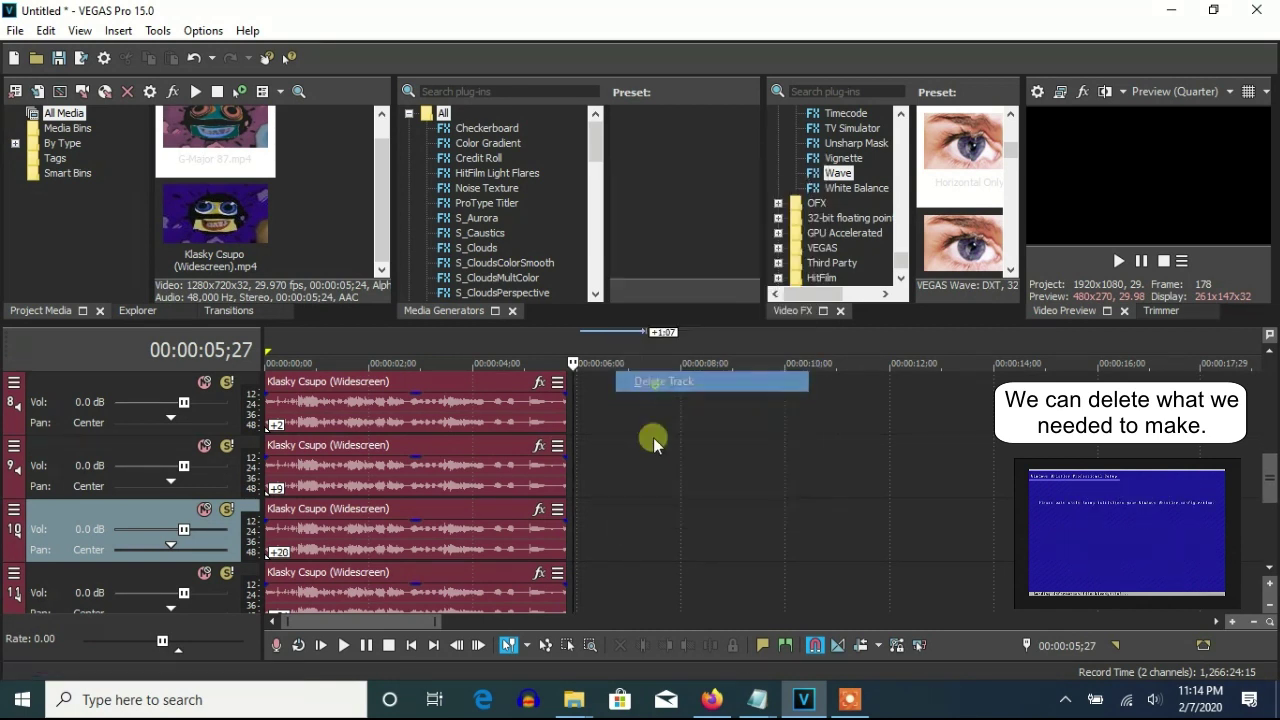
right_click(623, 514)
left_click(651, 377)
right_click(603, 525)
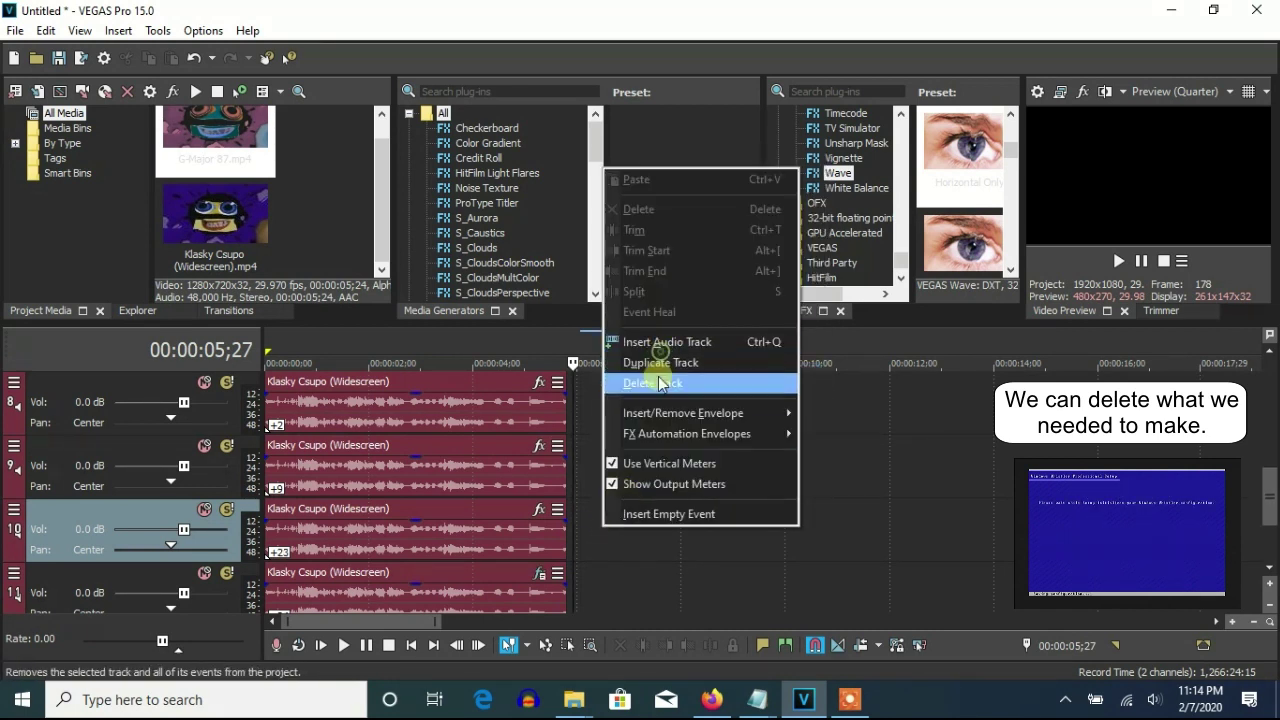
left_click(655, 381)
right_click(609, 465)
left_click(646, 337)
right_click(606, 472)
left_click(655, 328)
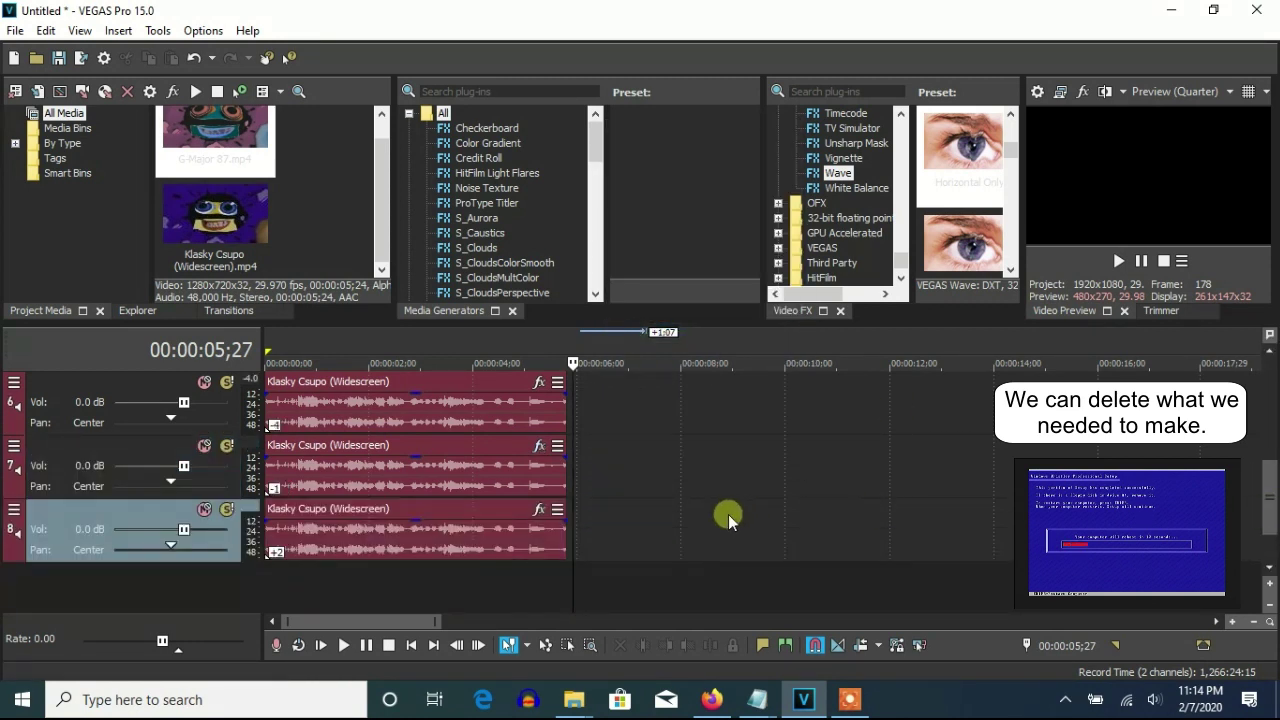
Delete the three lowest remaining audio tracks, pitched -1, +2 and -4
right_click(711, 474)
left_click(745, 337)
right_click(626, 478)
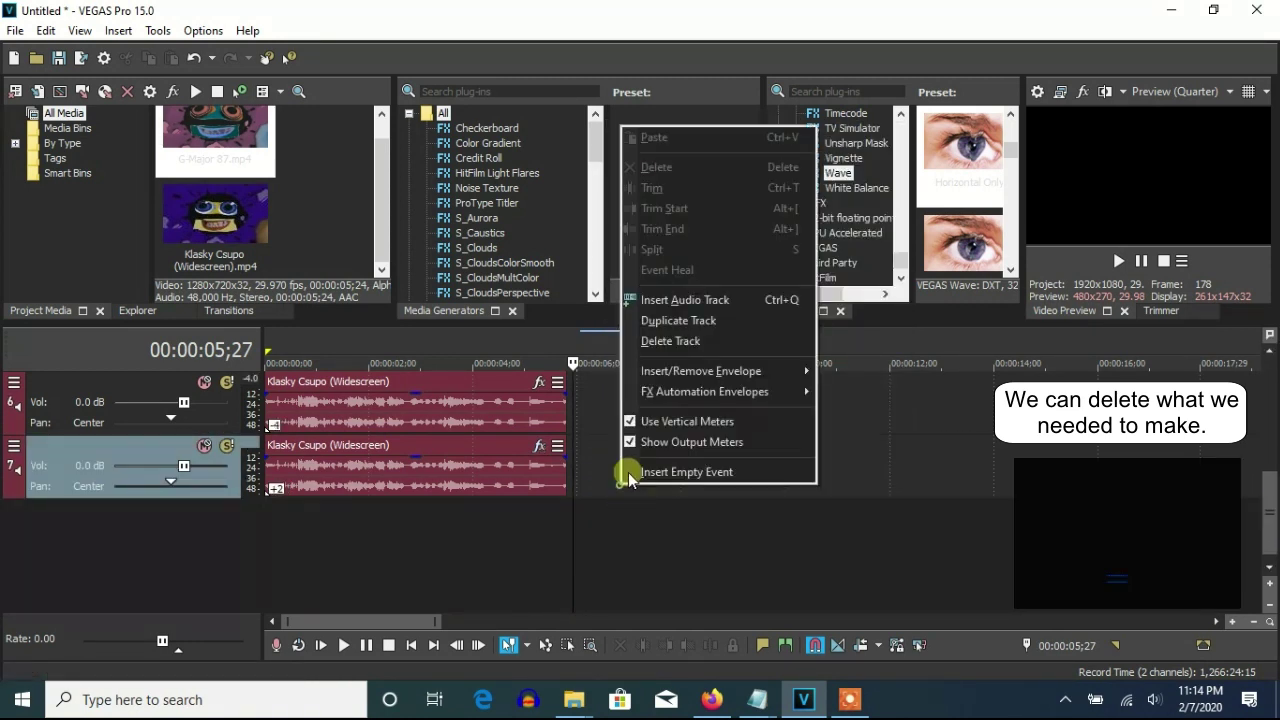
left_click(665, 341)
right_click(612, 466)
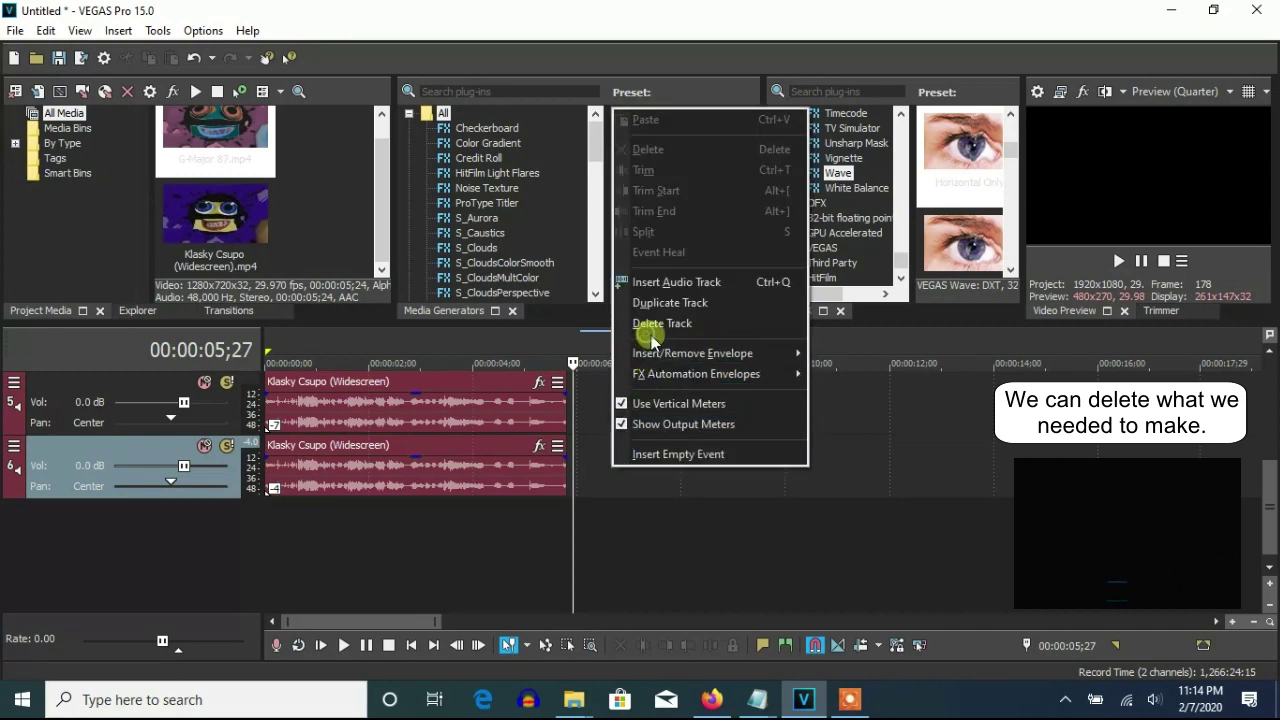
left_click(648, 323)
Delete the two audio tracks pitched -7, keeping the two tracks that contain G-Major 87 audio
left_click_drag(1266, 503, 1266, 434)
right_click(776, 587)
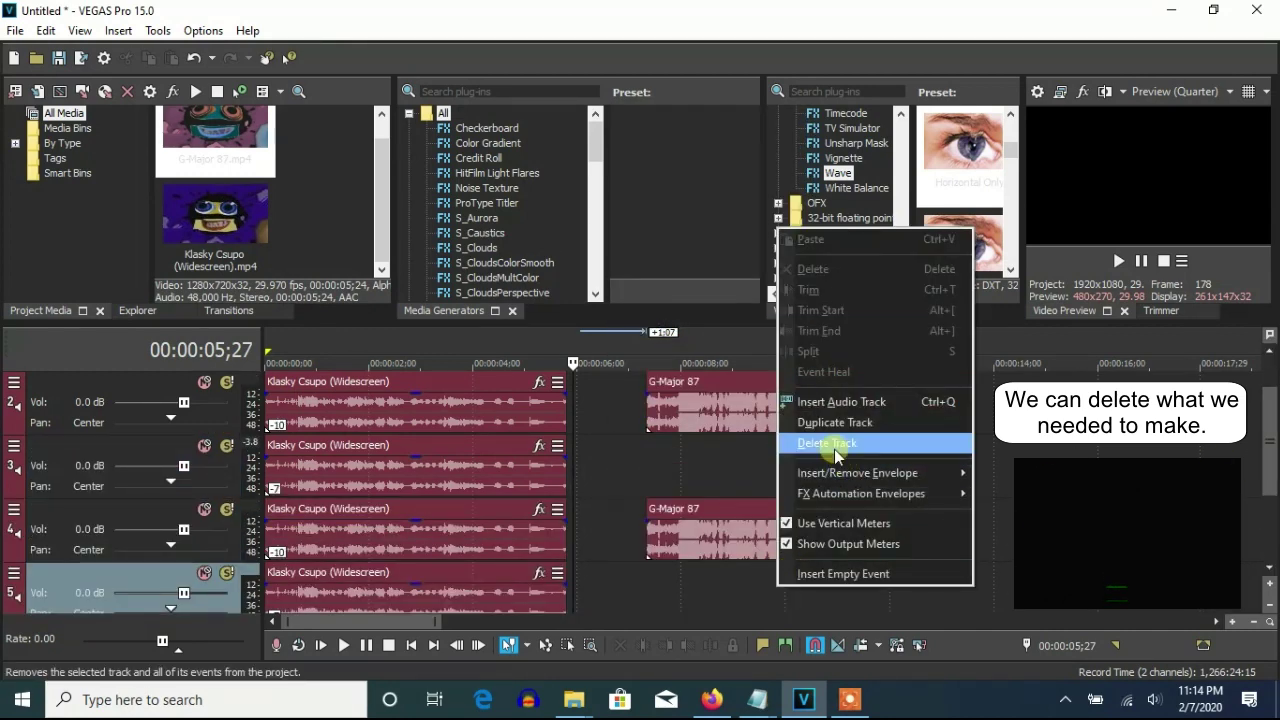
left_click(828, 443)
right_click(694, 471)
left_click(744, 334)
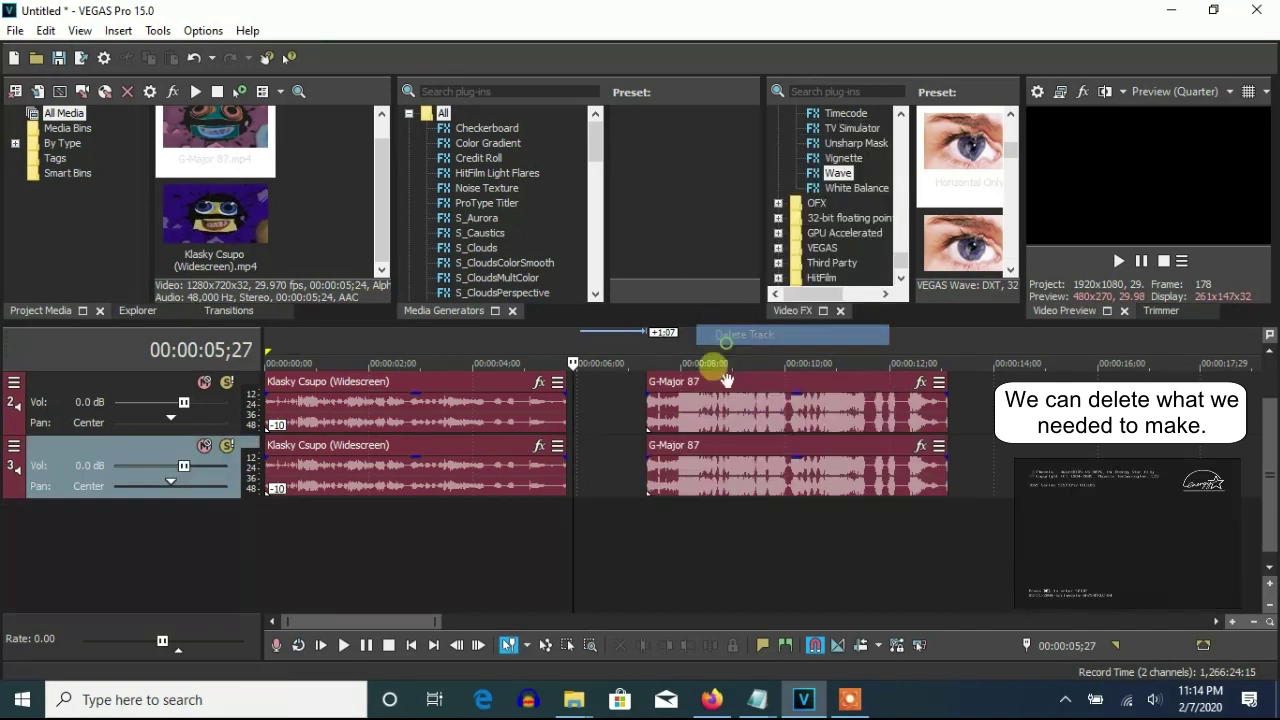
Delete the remaining Klasky Csupo events and move the G-Major 87 video and audio events to the timeline start
left_click(345, 478)
key("Delete")
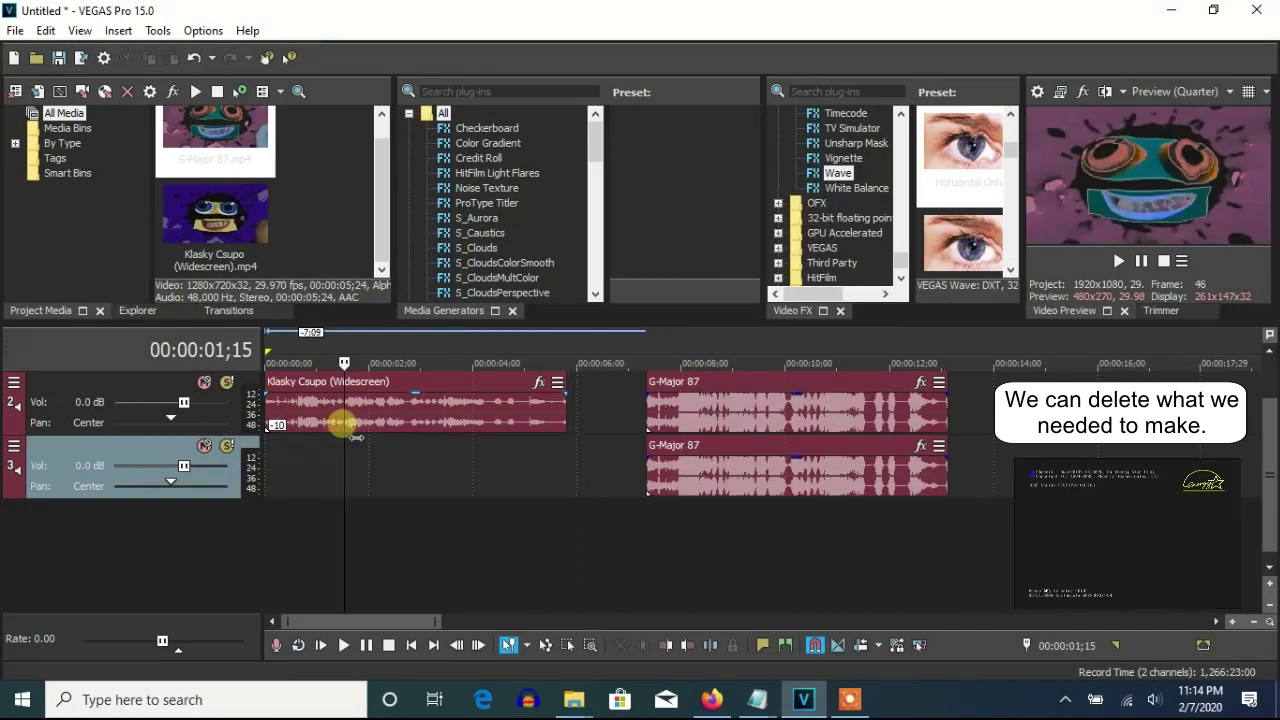
left_click_drag(1272, 448, 1274, 415)
left_click(409, 405)
key("Delete")
left_click_drag(707, 414, 325, 414)
left_click_drag(737, 563, 343, 528)
Apply the Gradient Map effect with the G-Major 39/G-Major 54 preset to the G-Major 87 video event
left_click(345, 400)
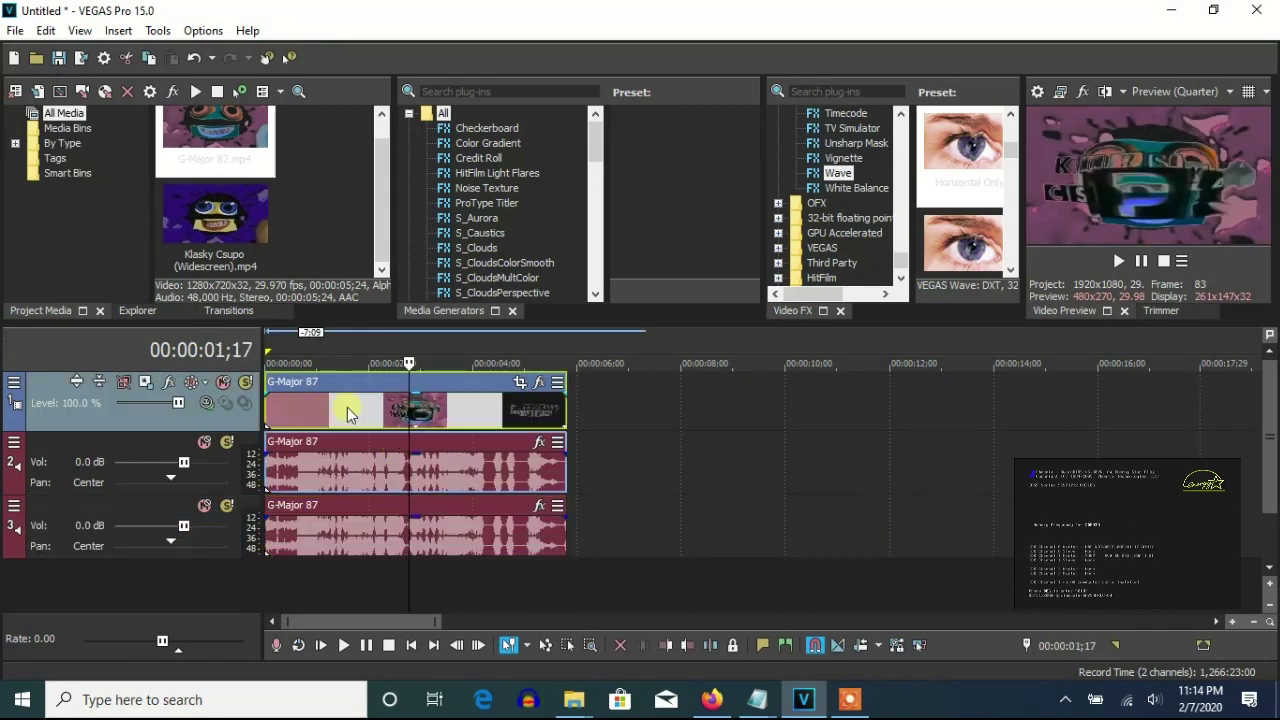
right_click(345, 400)
left_click(580, 160)
left_click_drag(817, 139, 826, 252)
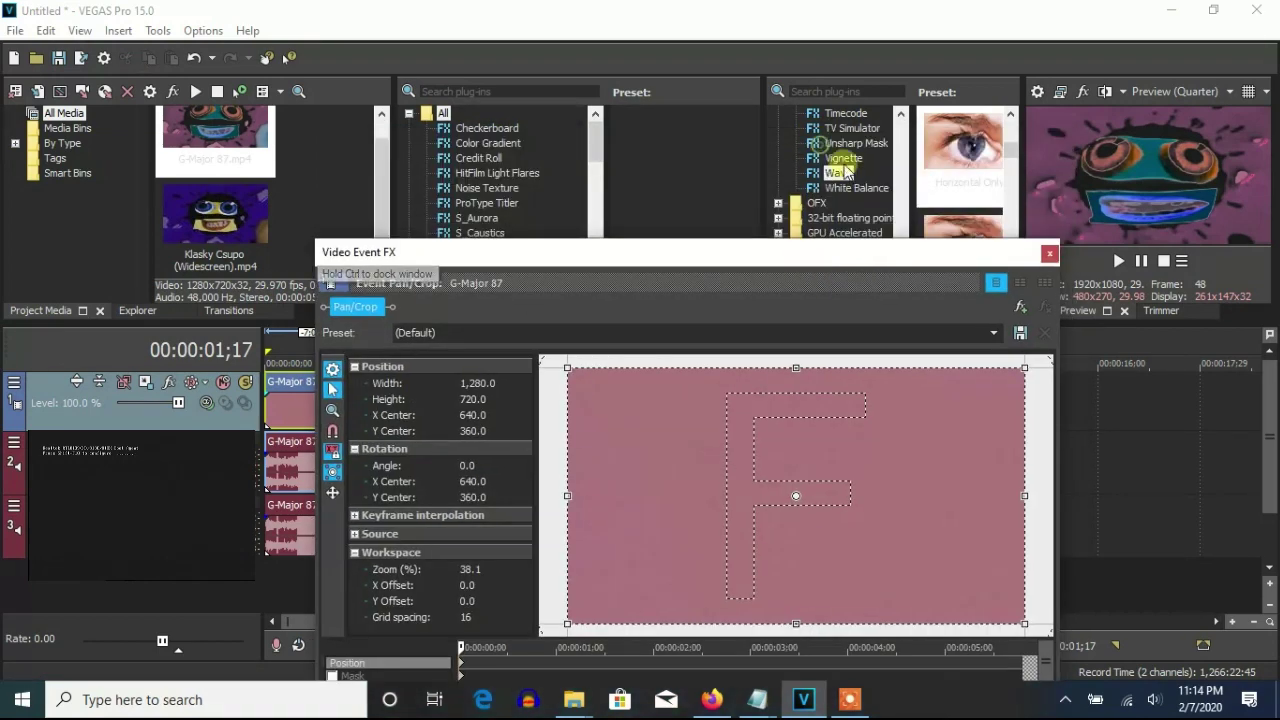
scroll(840, 172, "up", 10)
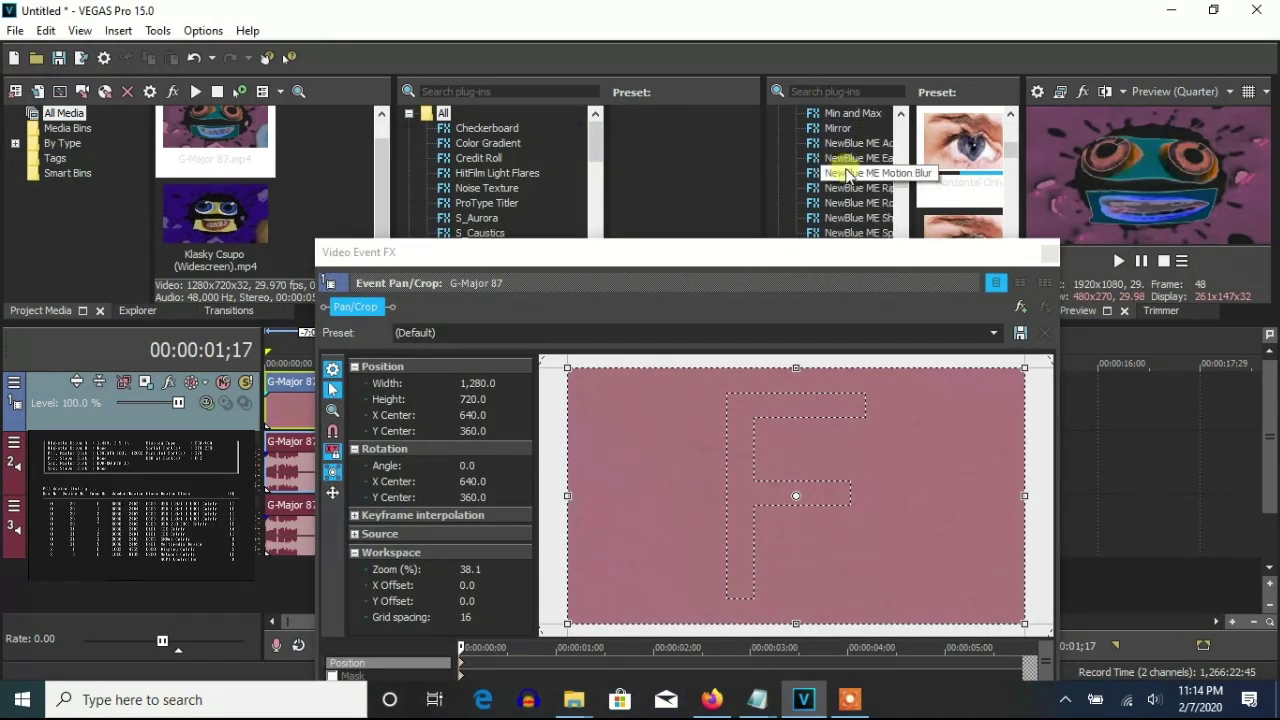
scroll(868, 180, "up", 3)
left_click_drag(855, 188, 995, 332)
left_click(993, 332)
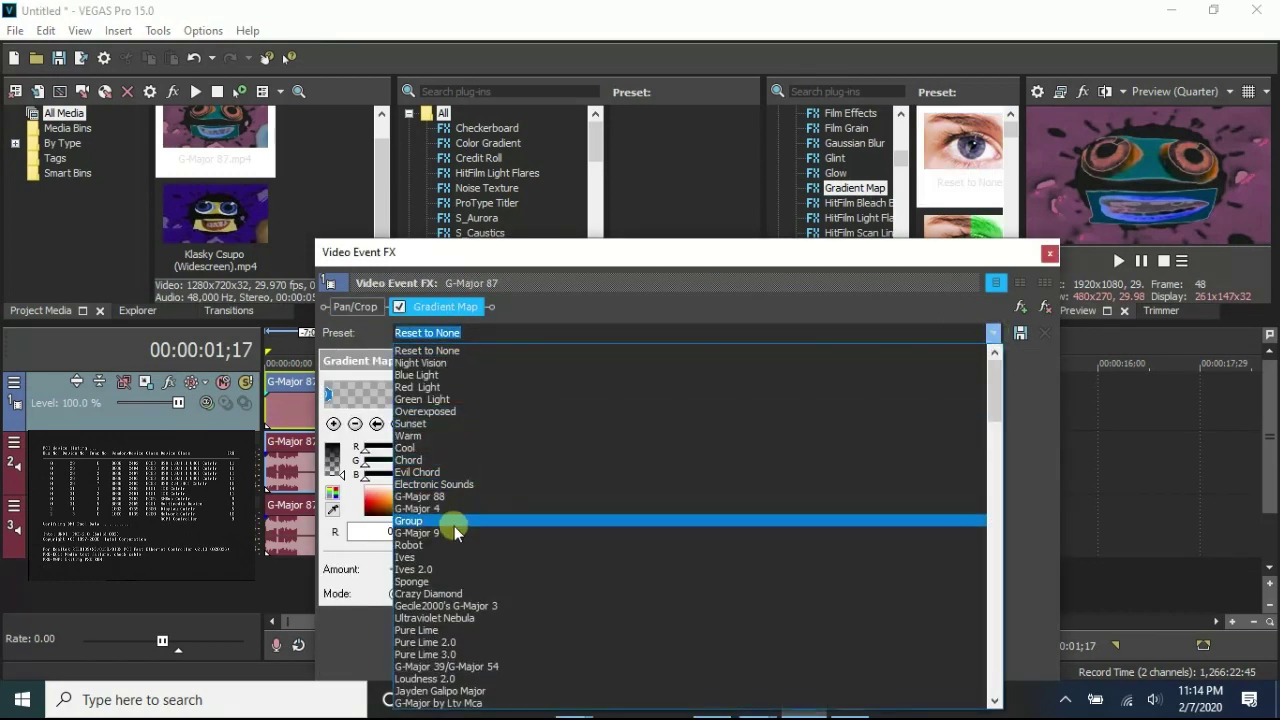
left_click(468, 665)
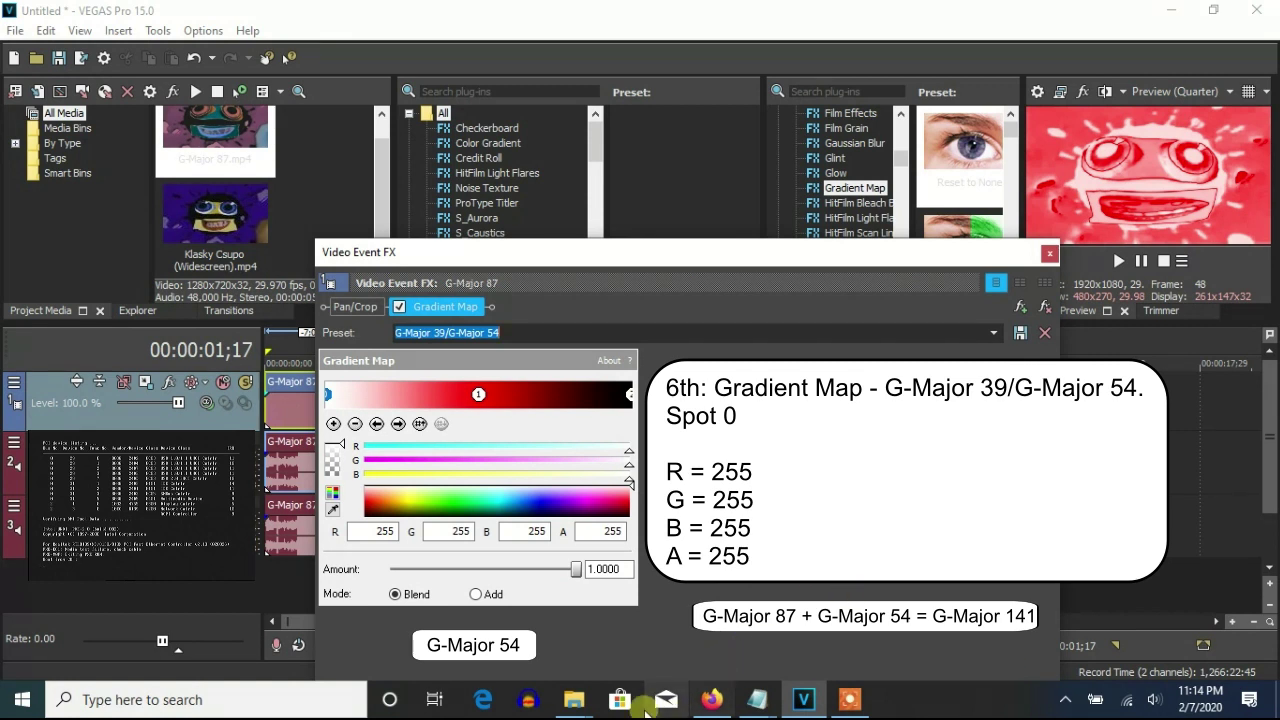
Check the RGBA values of the Gradient Map's middle and last color points, and close the effect window
left_click(478, 396)
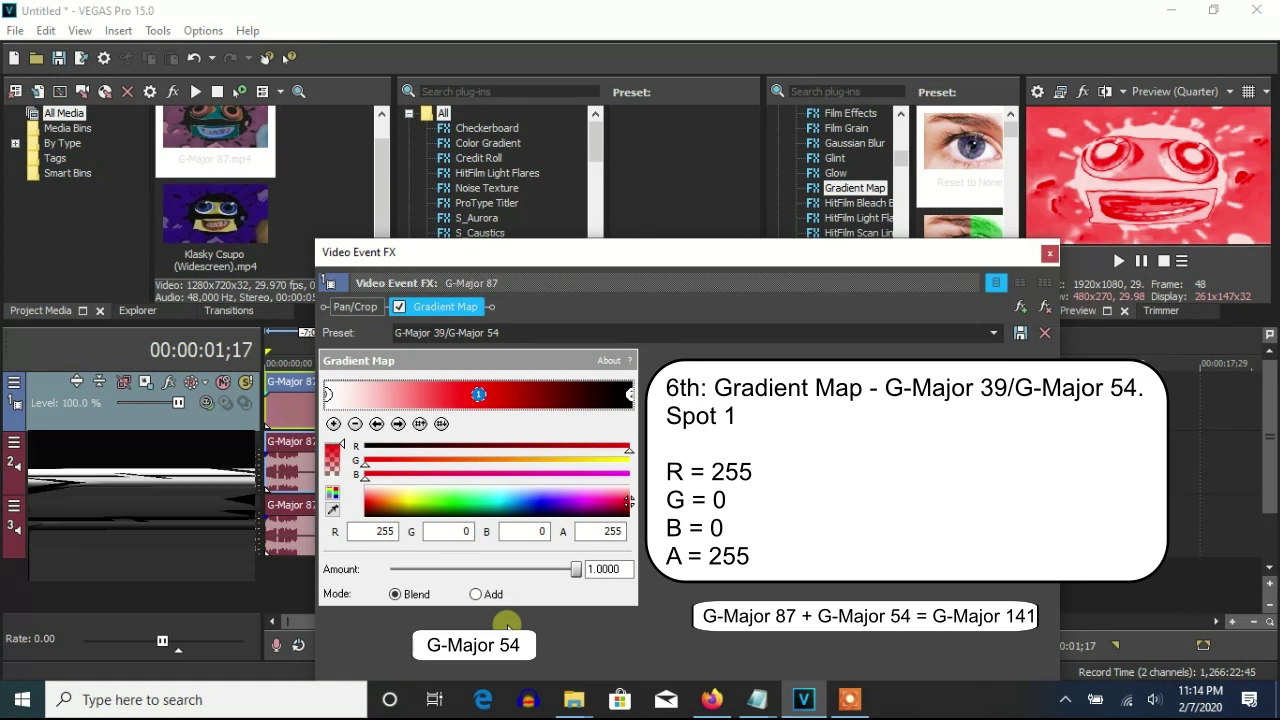
left_click(629, 395)
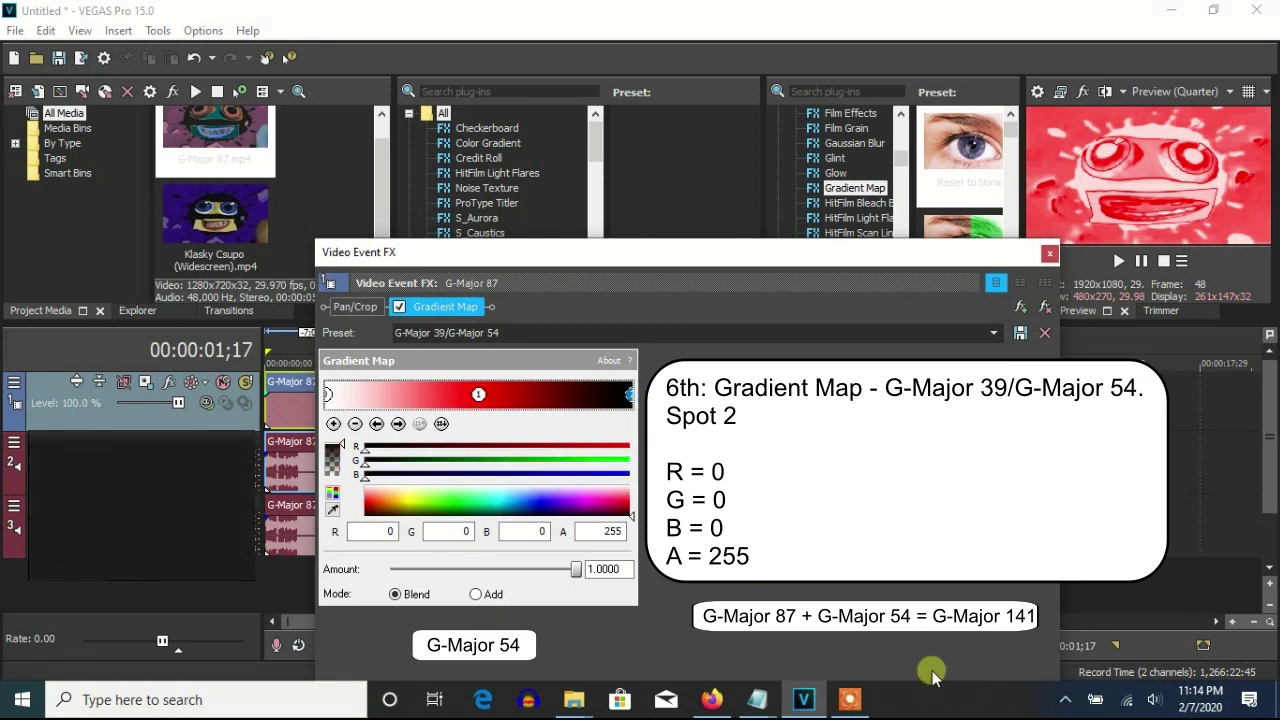
left_click(1051, 259)
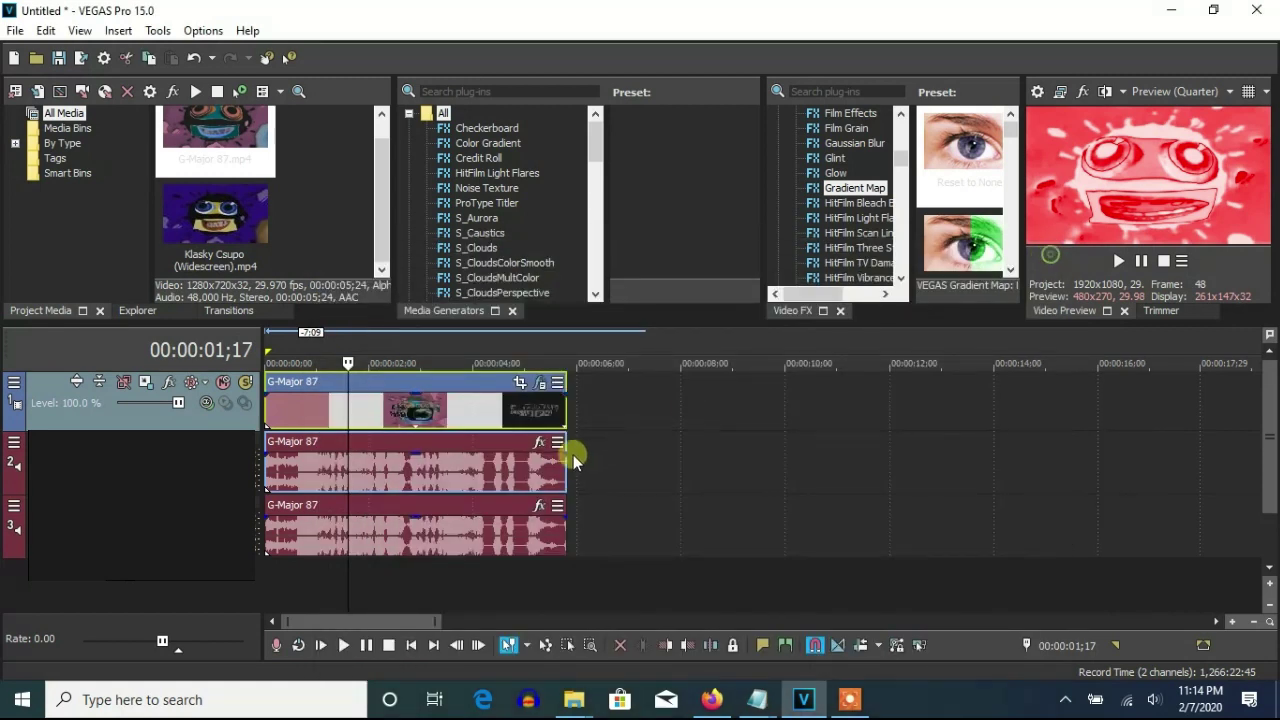
Set the first G-Major 87 audio event's time stretch method to élastique with Pro attributes and a pitch change of 5
right_click(452, 478)
left_click(514, 676)
left_click(631, 295)
left_click(620, 310)
left_click(690, 321)
left_click(640, 336)
left_click(745, 393)
type("5")
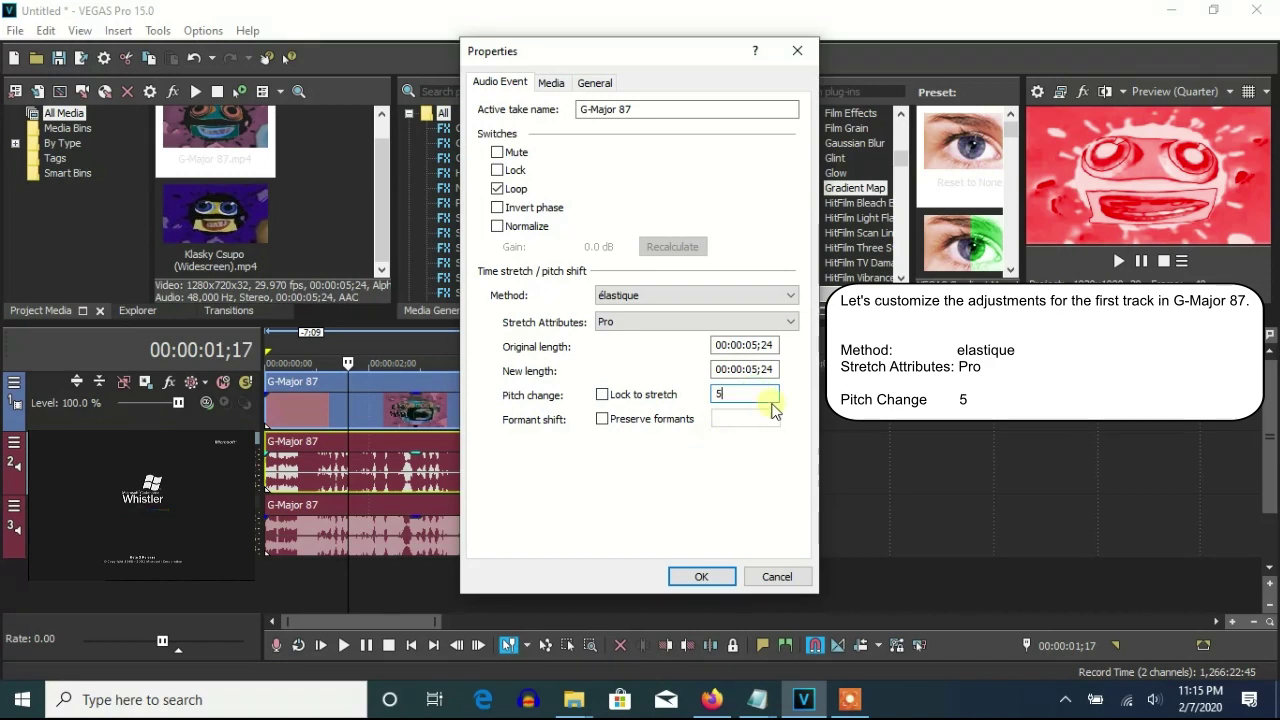
left_click(697, 577)
Set the second G-Major 87 audio event to the élastique method, Pro attributes and a pitch change of 10
right_click(488, 529)
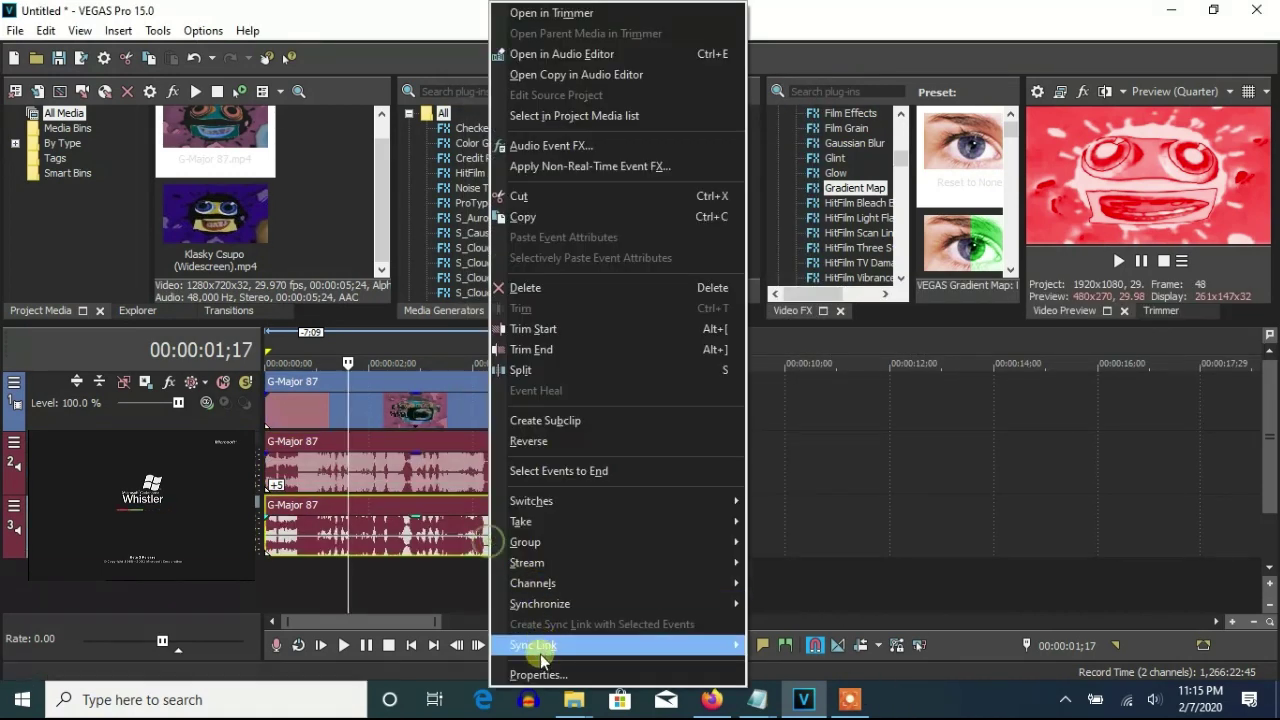
left_click(537, 661)
scroll(640, 321, "up", 1)
double_click(745, 394)
type("10")
key("shift+Tab")
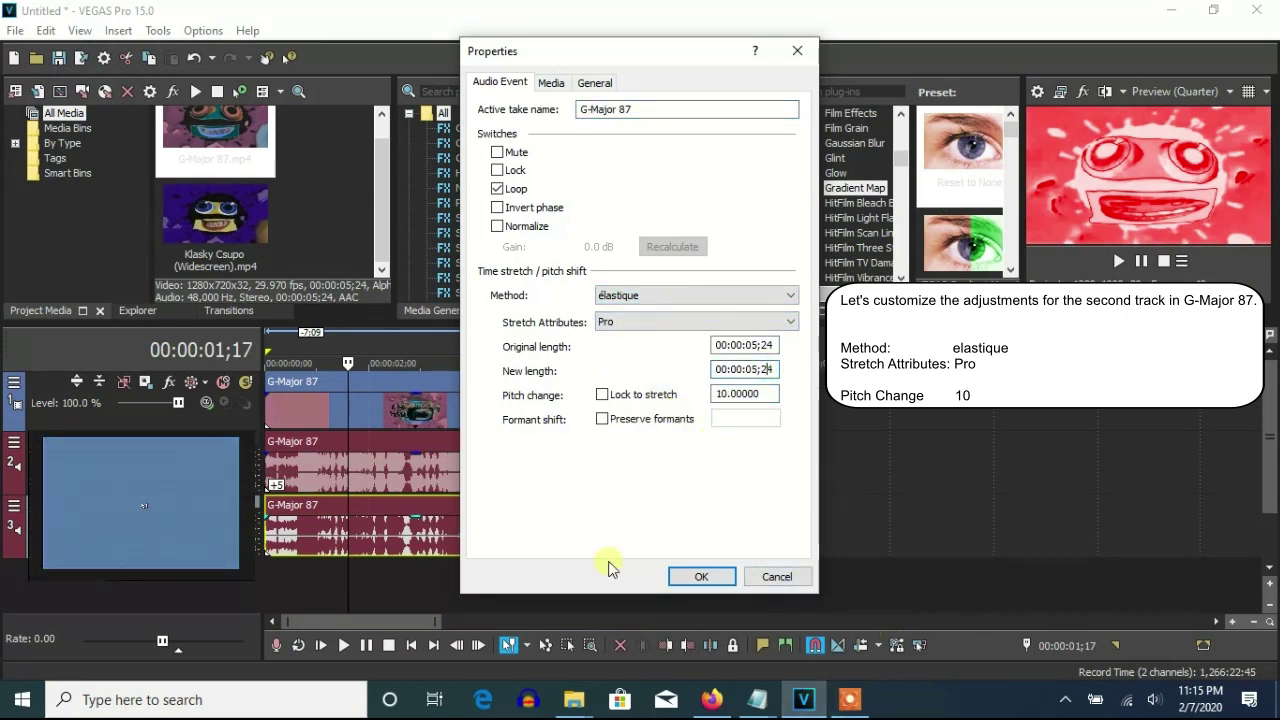
left_click(690, 576)
Duplicate the second audio track and set the copied event's pitch change to 14.19
right_click(737, 526)
left_click(796, 362)
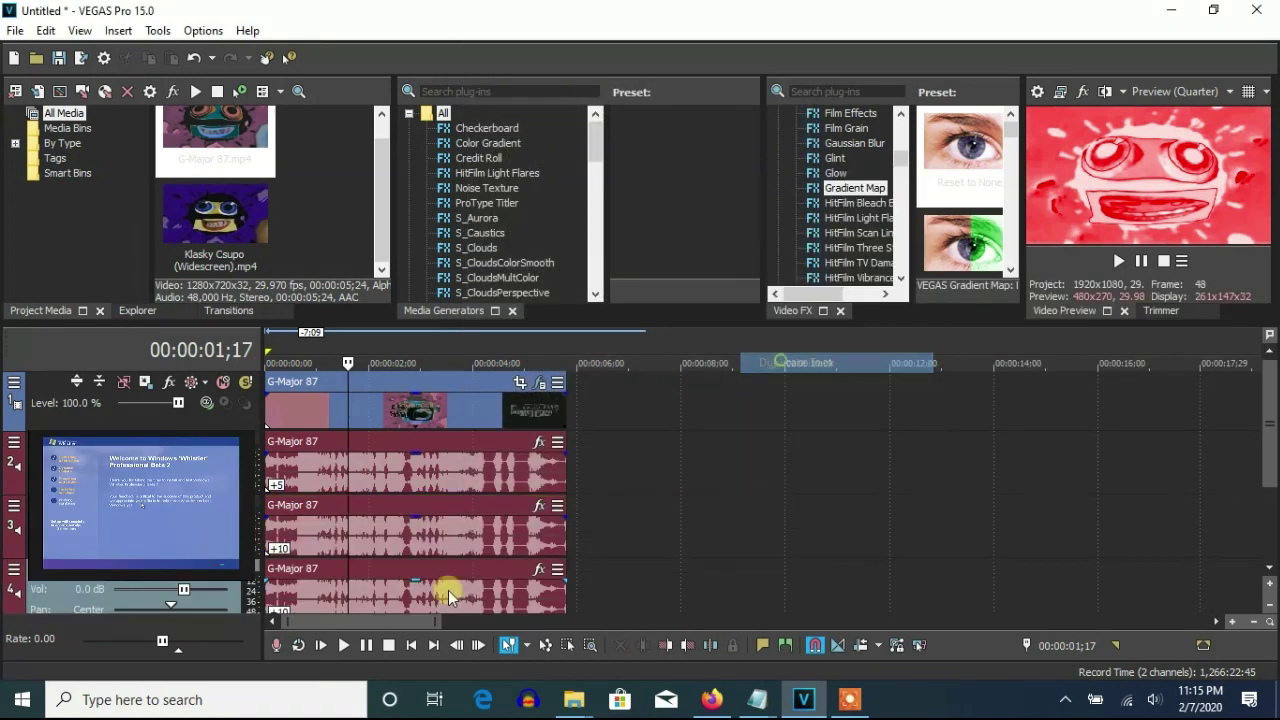
right_click(449, 590)
left_click(480, 672)
left_click_drag(760, 394, 730, 396)
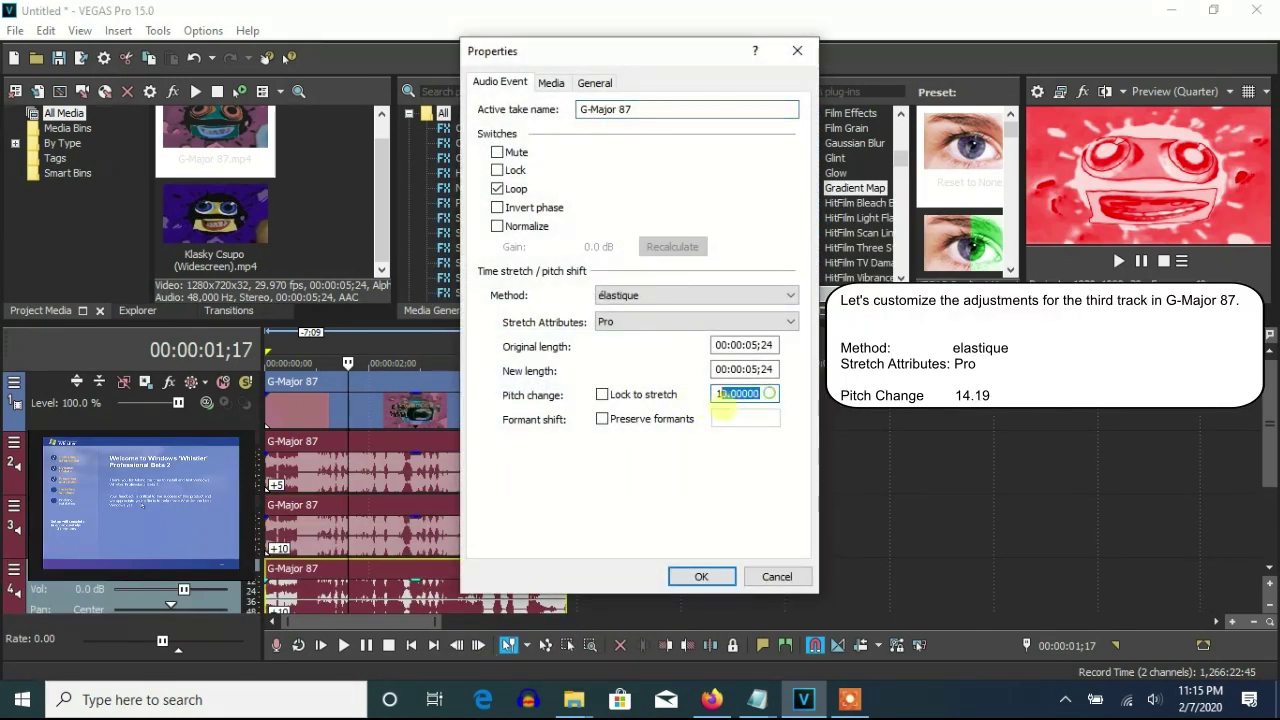
type("4.")
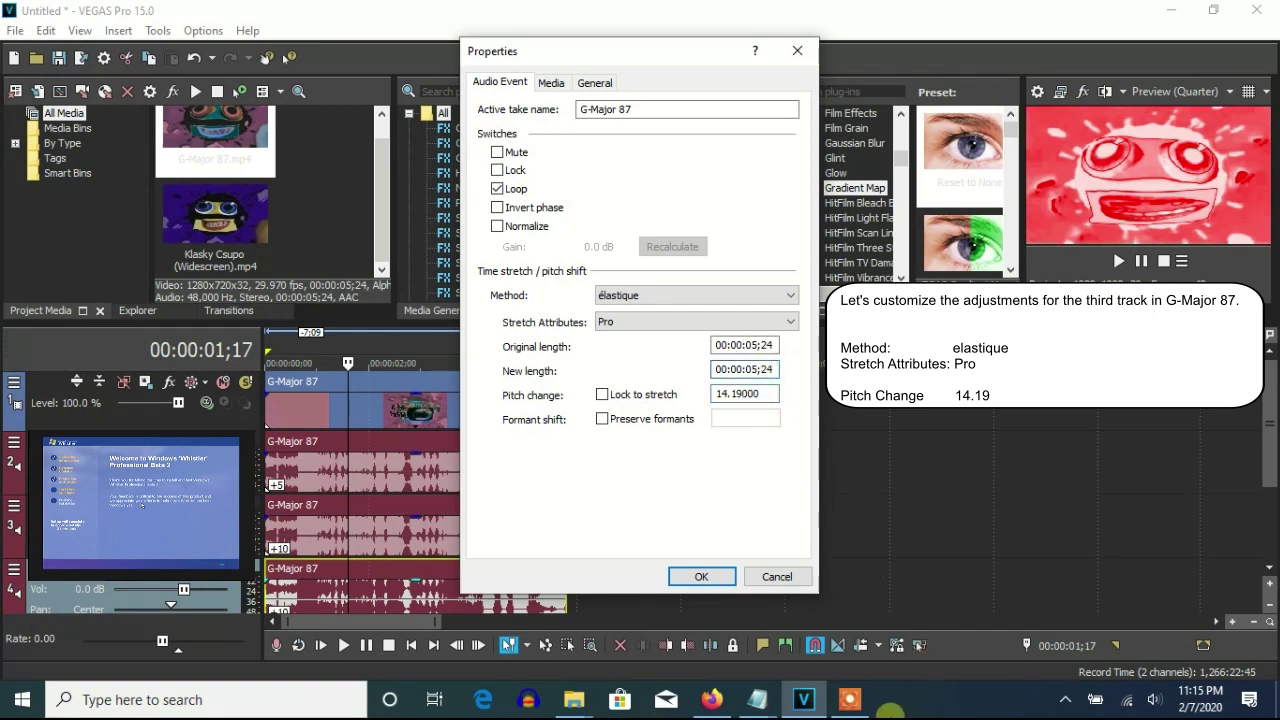
left_click(701, 577)
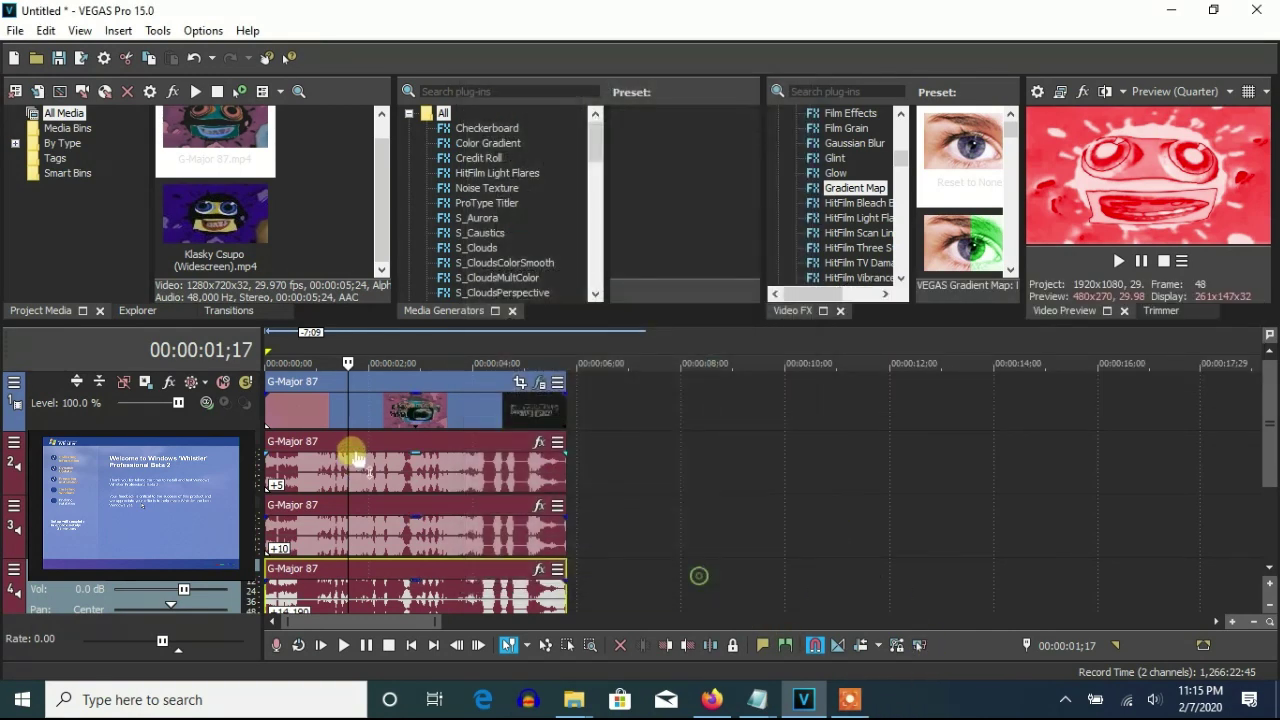
Play the finished G-Major 141 sample from the timeline start
key("ctrl+Home")
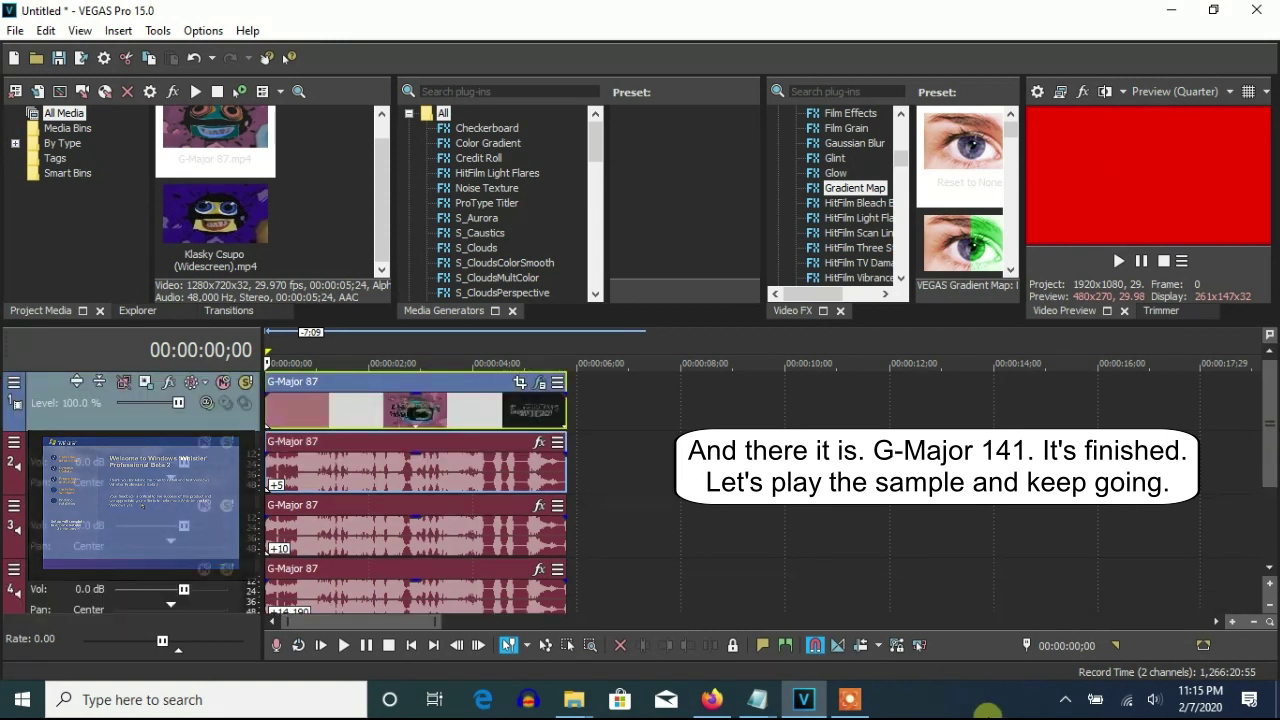
left_click(1118, 261)
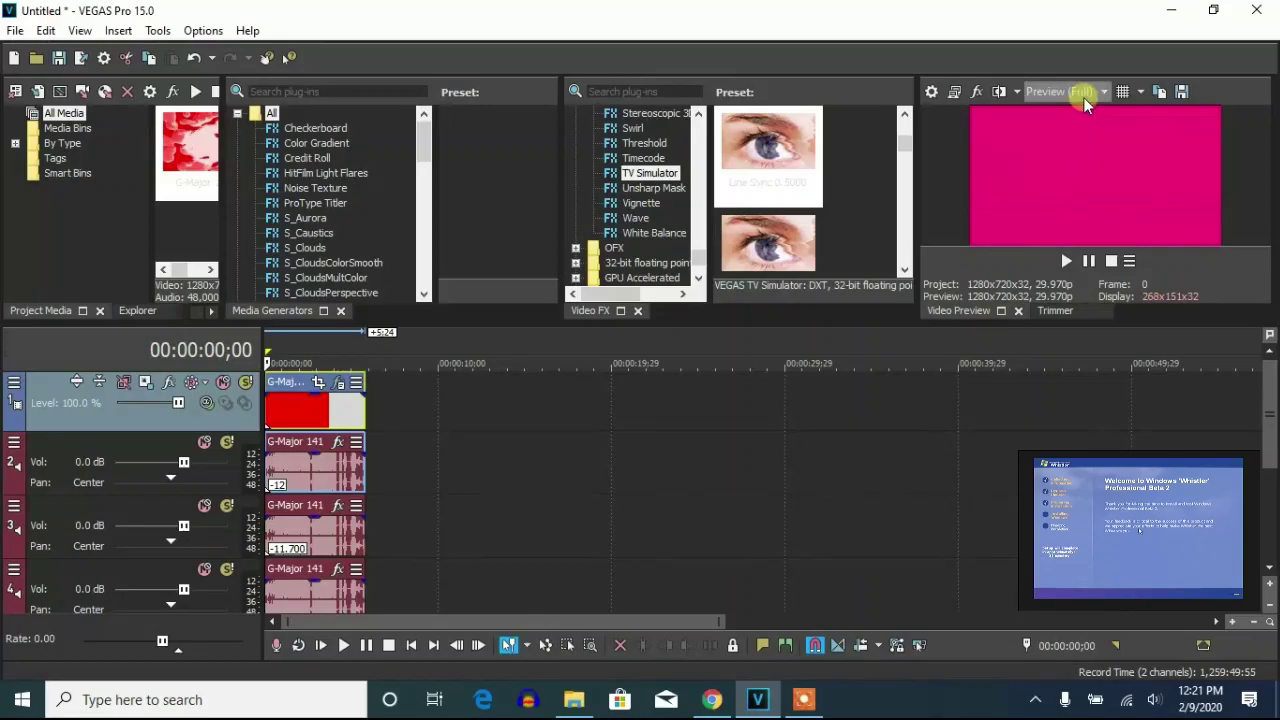
Set the video preview quality to Preview (Quarter) in the G-Major 141 project
left_click(1058, 91)
mouse_move(1075, 126)
left_click(1178, 190)
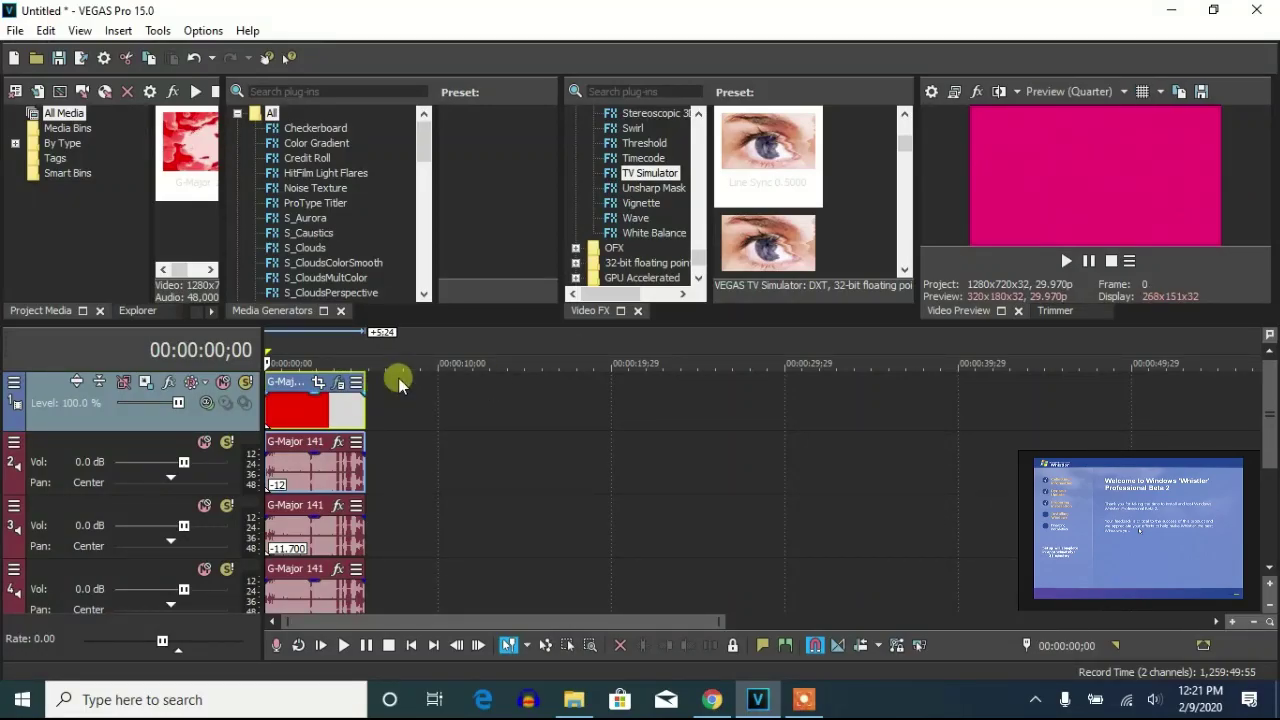
Review the Channel Blend, HSL Adjust and TV Simulator settings on the G-Major 141 video event, and close the effect window
left_click(340, 384)
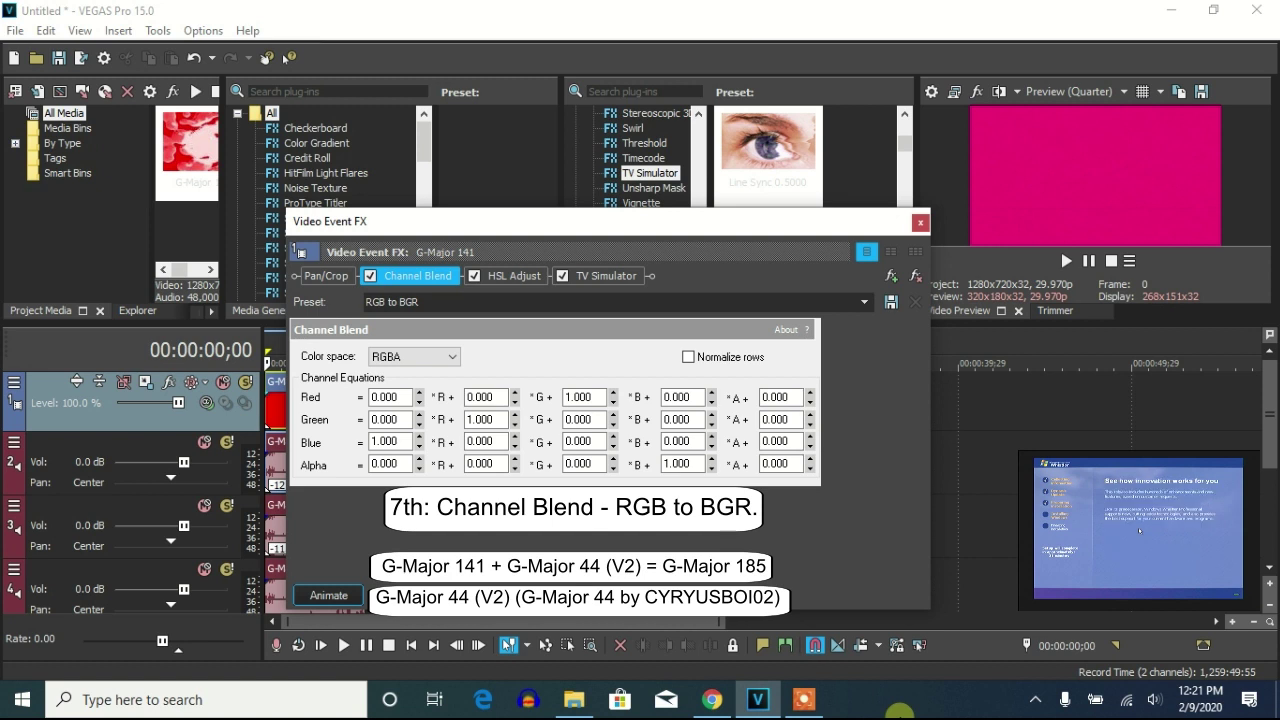
left_click(513, 276)
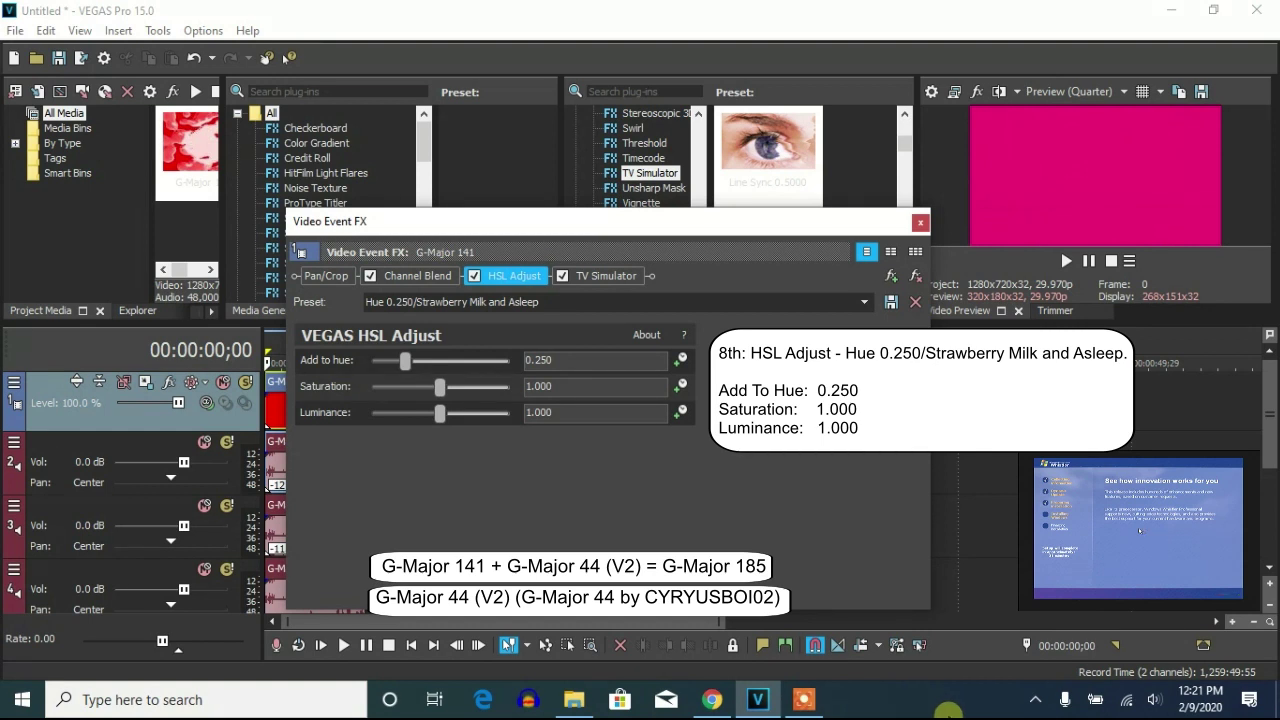
left_click(605, 276)
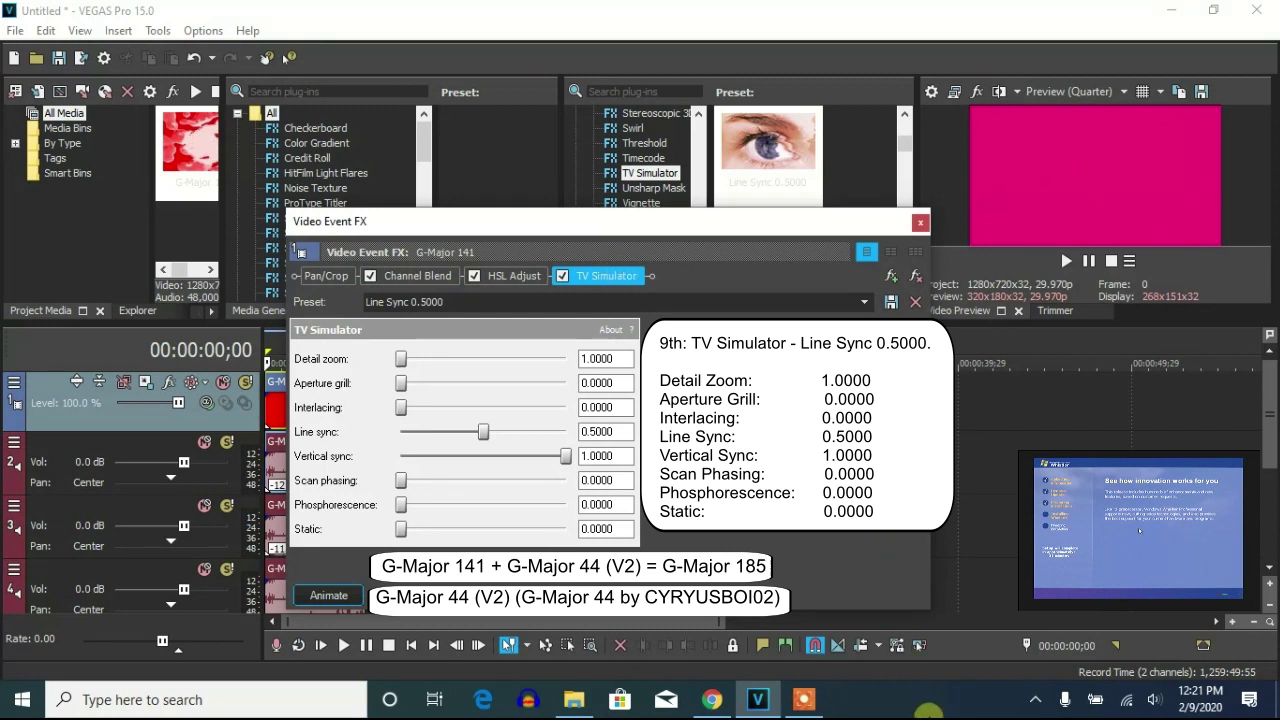
left_click(920, 222)
Check the stretch method, attributes and pitch change of the first and second G-Major 141 audio events
left_click_drag(655, 337, 634, 208)
right_click(306, 357)
left_click(357, 674)
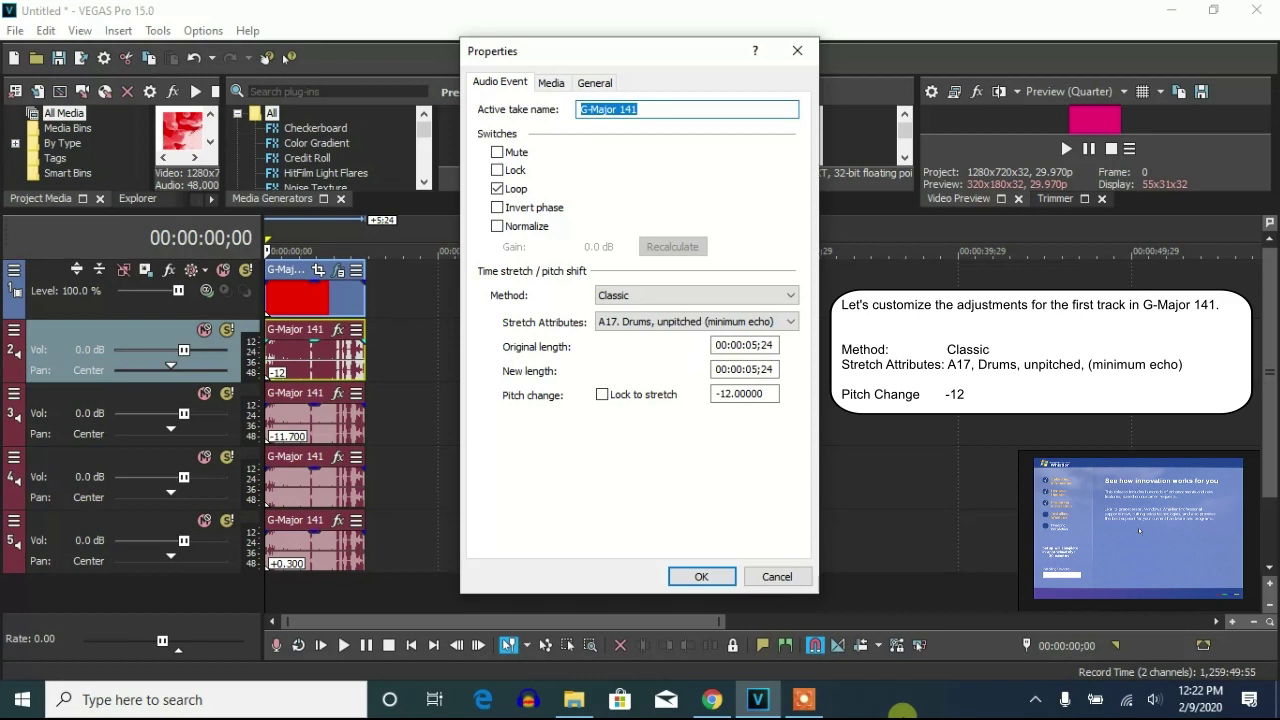
left_click(700, 578)
right_click(309, 437)
left_click(362, 674)
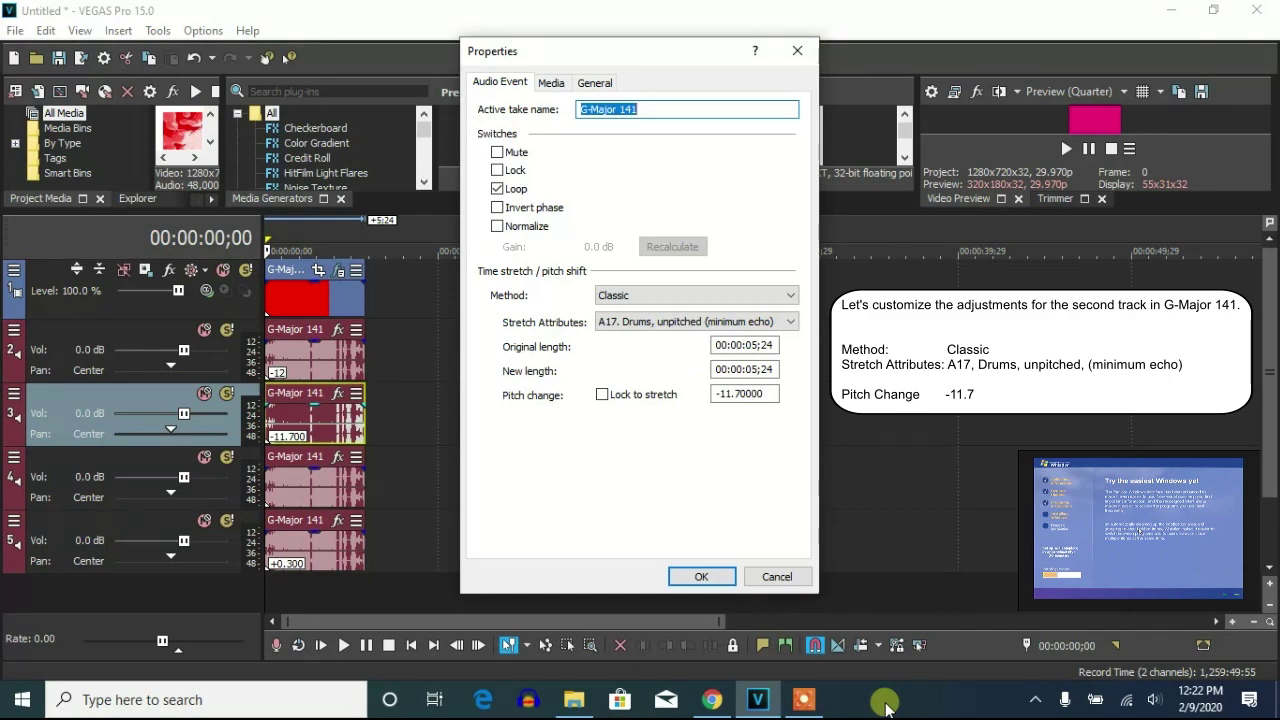
left_click(700, 578)
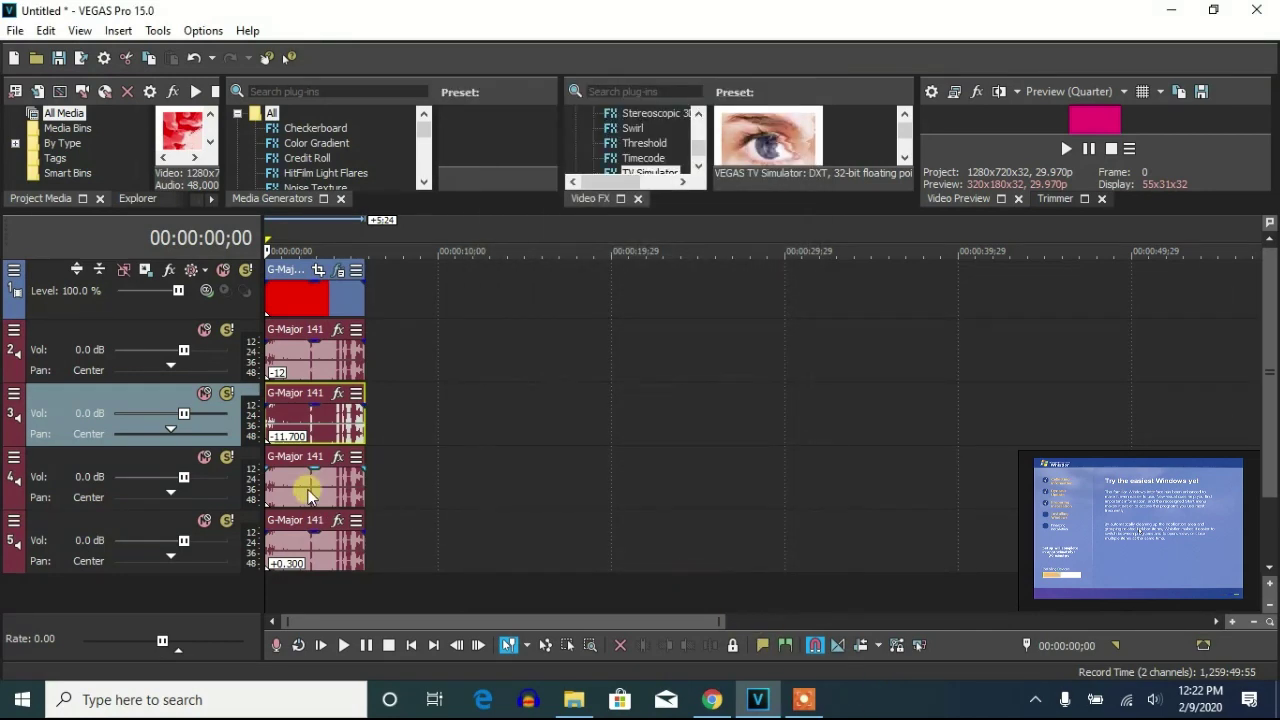
Check the stretch method, attributes and pitch change of the third and fourth G-Major 141 audio events
right_click(306, 486)
left_click(360, 672)
scroll(608, 297, "down", 1)
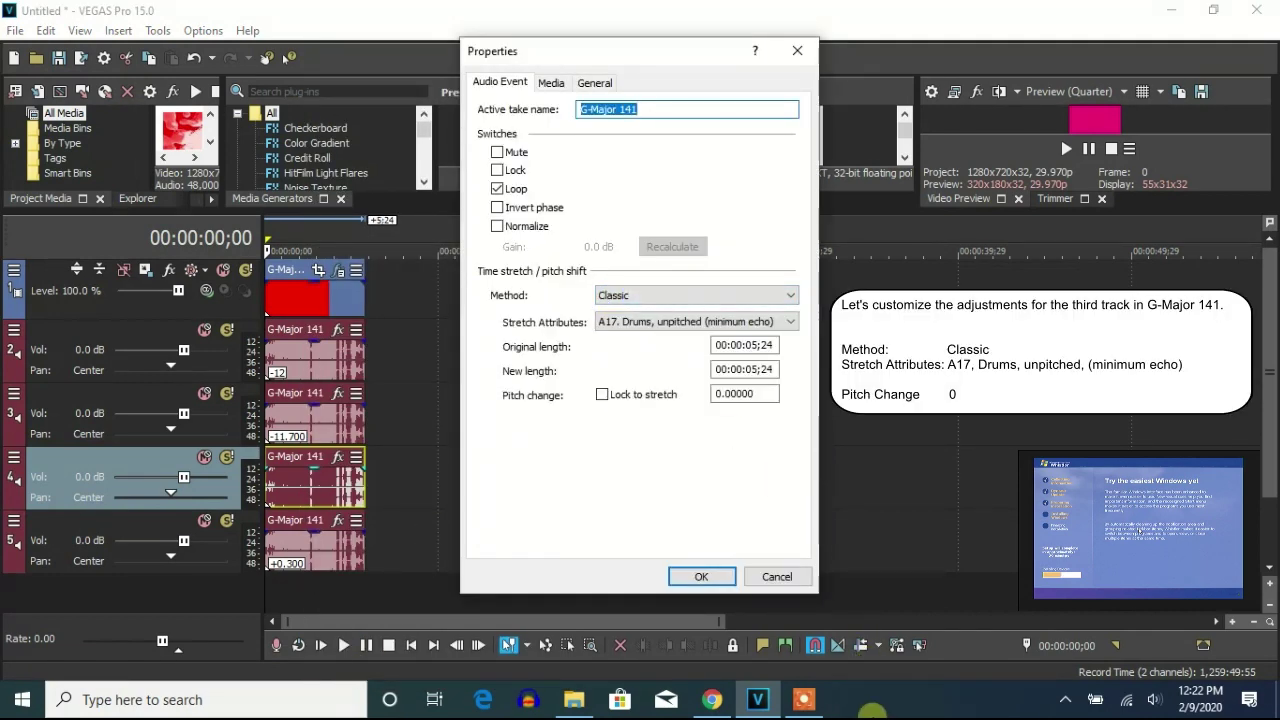
left_click(697, 578)
right_click(305, 545)
left_click(371, 674)
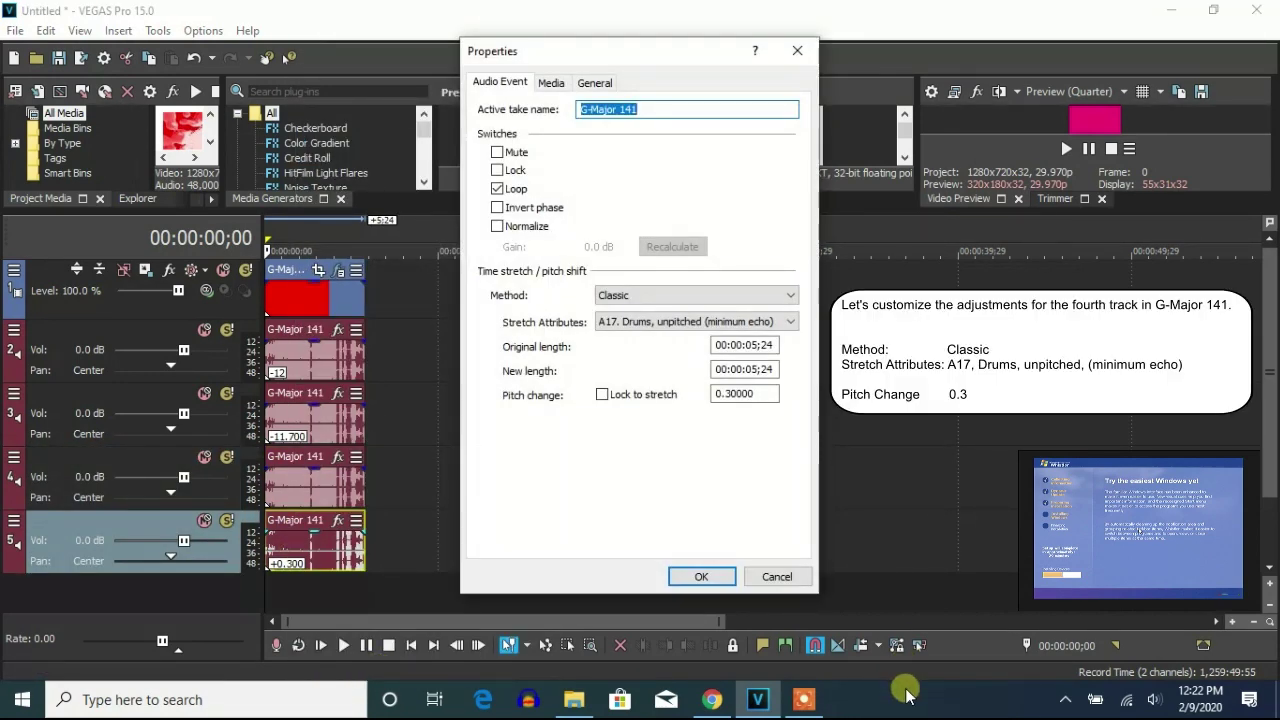
left_click(700, 578)
Enlarge the video preview area and play the G-Major 185 sample
left_click_drag(665, 212, 663, 338)
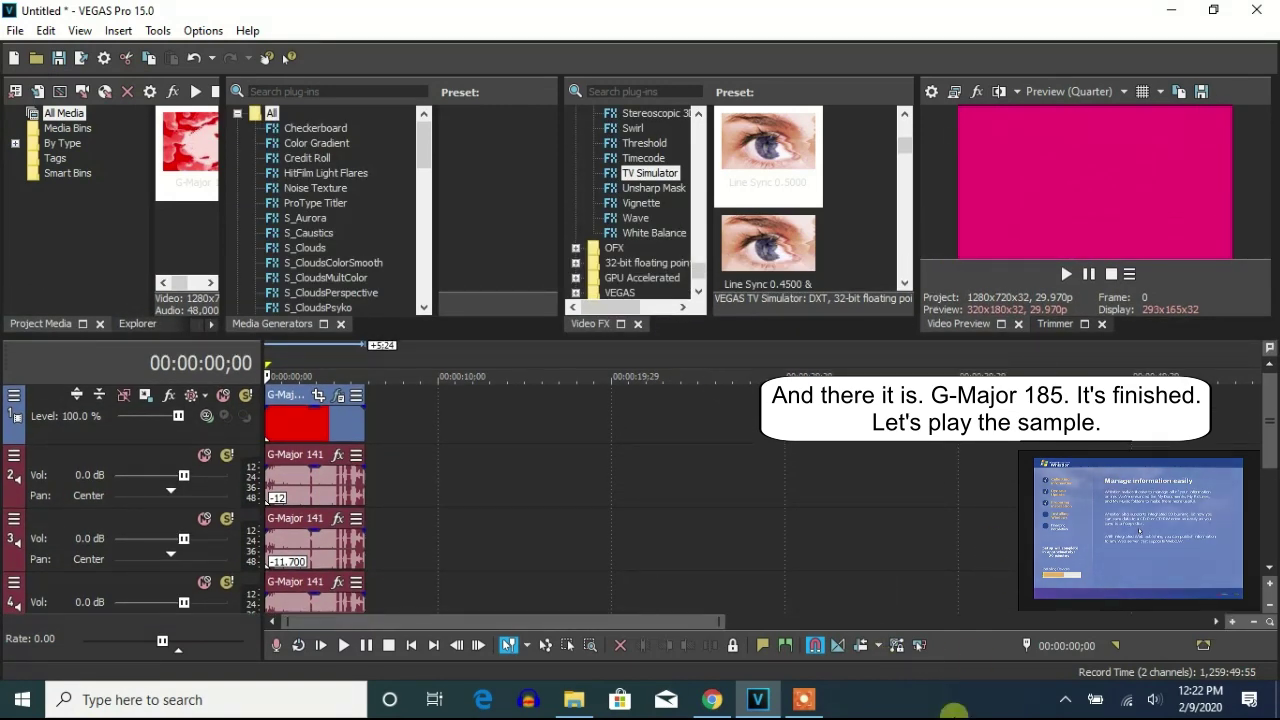
left_click(1064, 273)
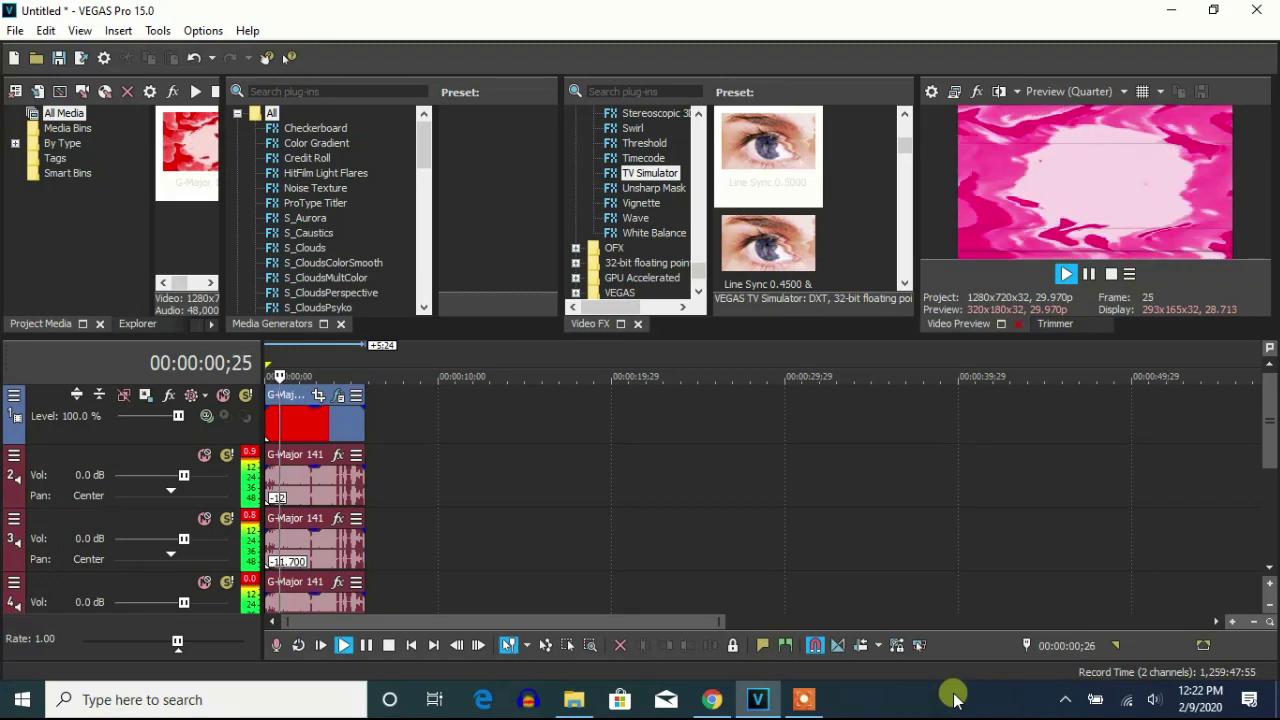